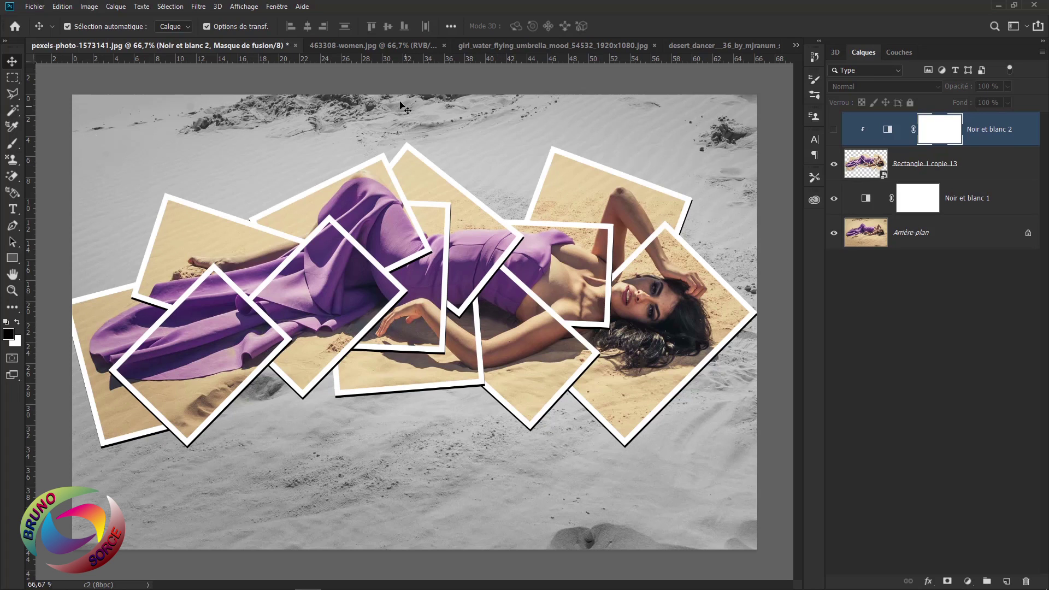
# Step: Look through the finished photo-frame collages in the open women, umbrella and desert dancer documents, ending at the pexels-photo-1573141.jpg collage
pyautogui.click(380, 47)
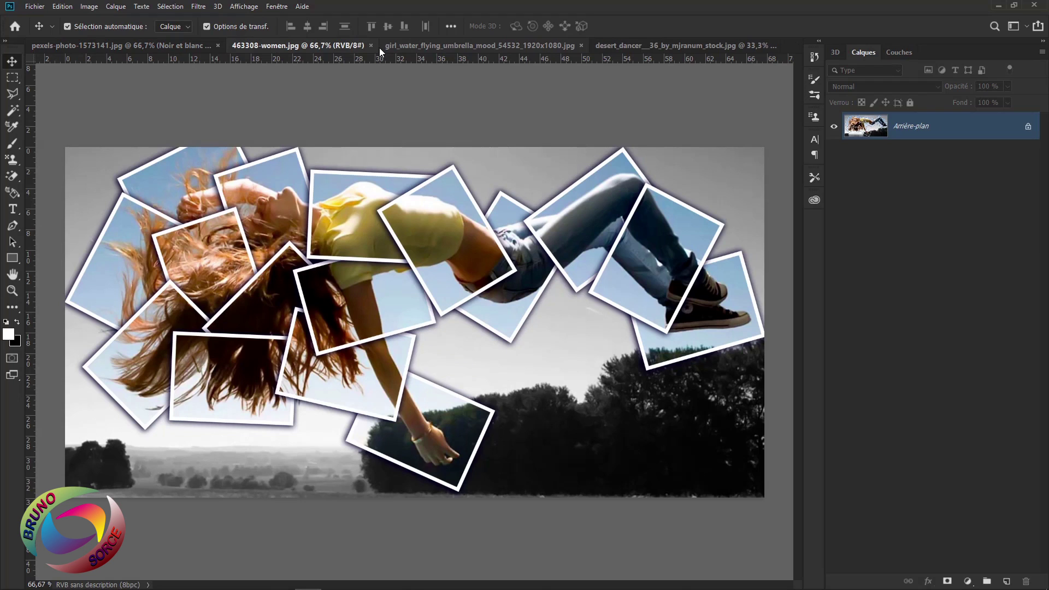
pyautogui.click(513, 45)
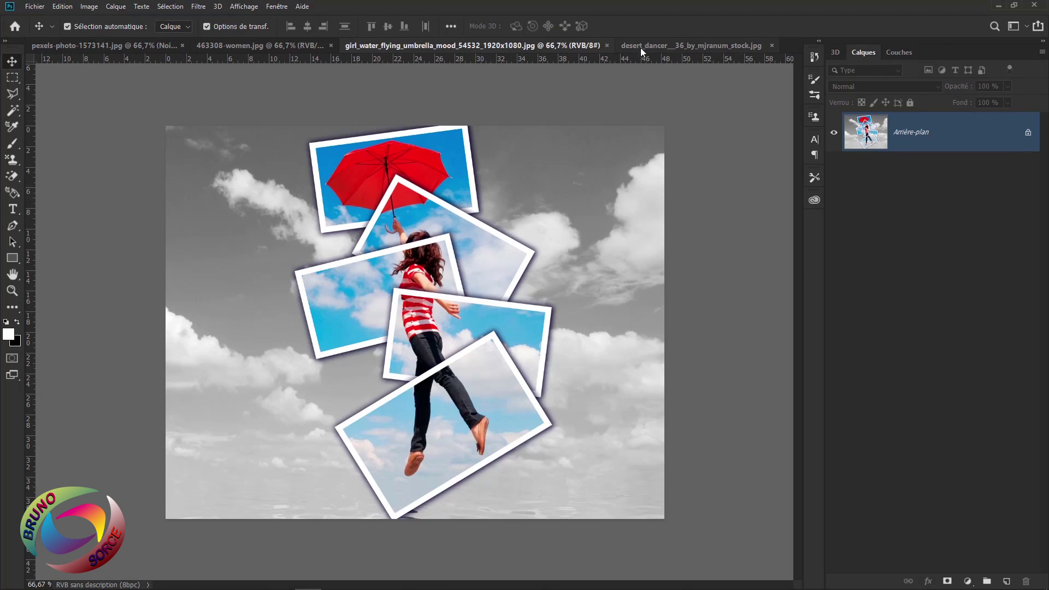
pyautogui.click(714, 47)
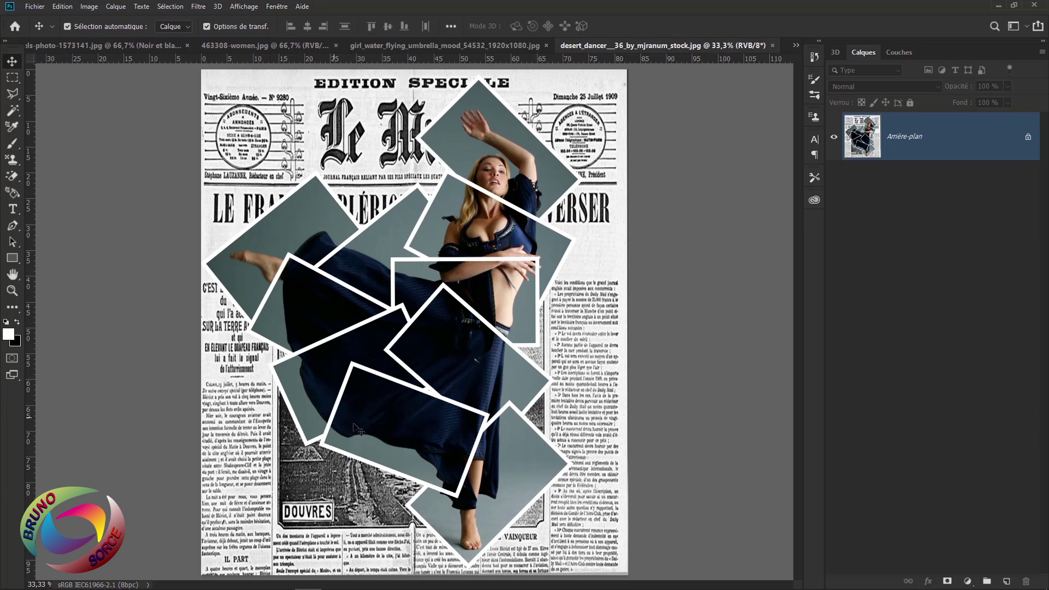
pyautogui.hotkey('ctrl', 'Tab')
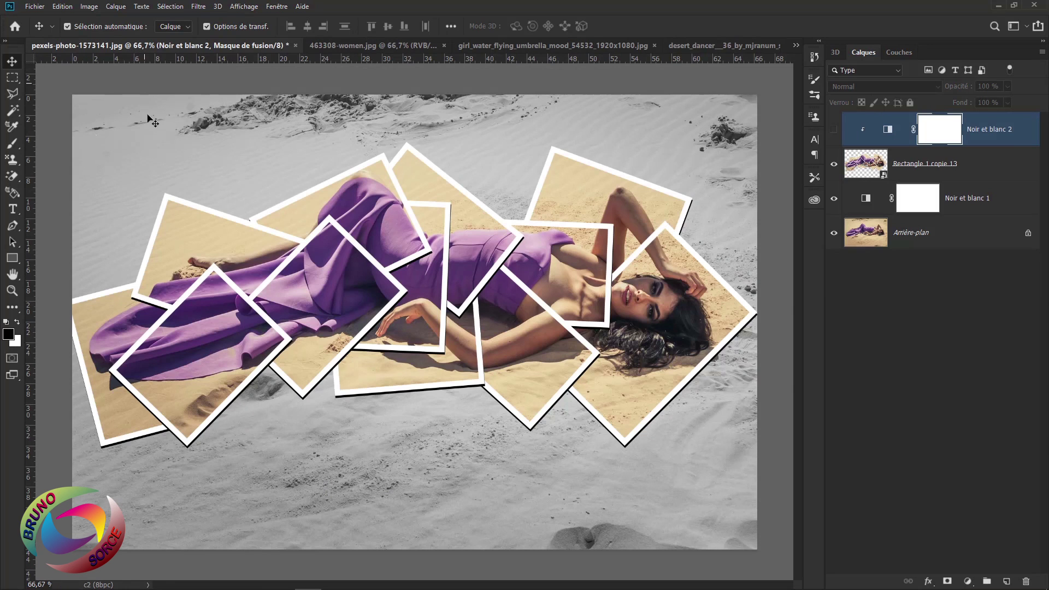
# Step: Compare the black-and-white background version with the black-and-white frames version by swapping the two adjustment layers' visibility and restoring it
pyautogui.click(834, 199)
pyautogui.click(834, 129)
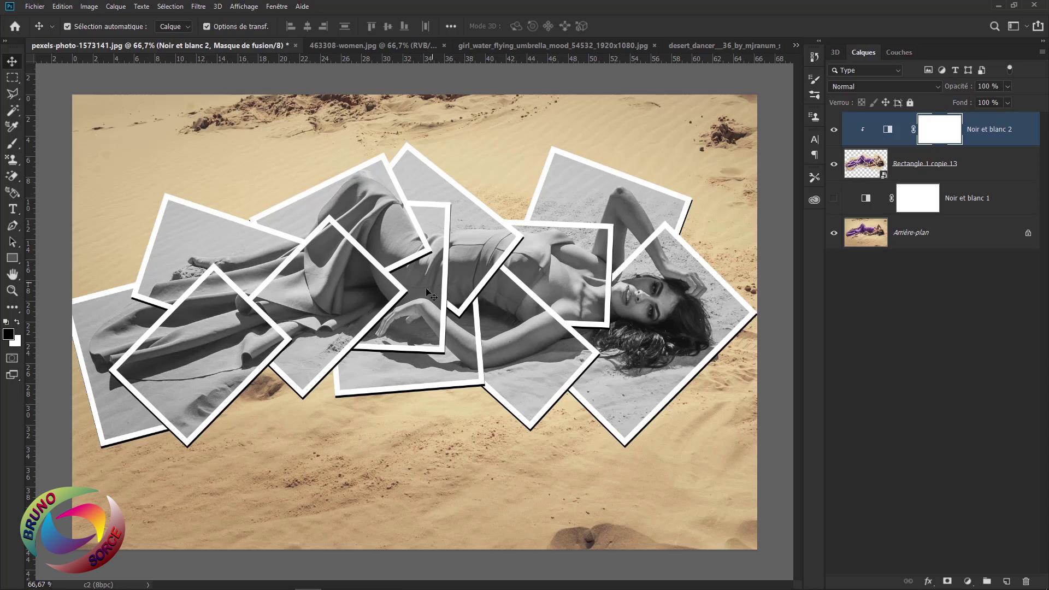
pyautogui.click(834, 198)
pyautogui.click(833, 129)
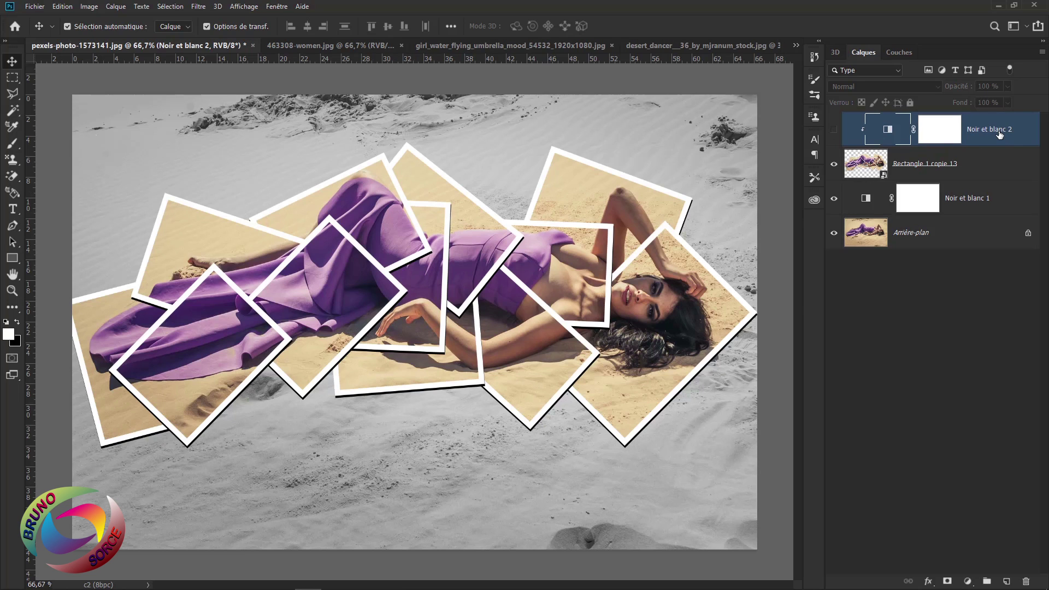
# Step: Delete the layers above the background and define the photo as a pattern named pexels-photo-1573141.jpg
pyautogui.press('Delete')
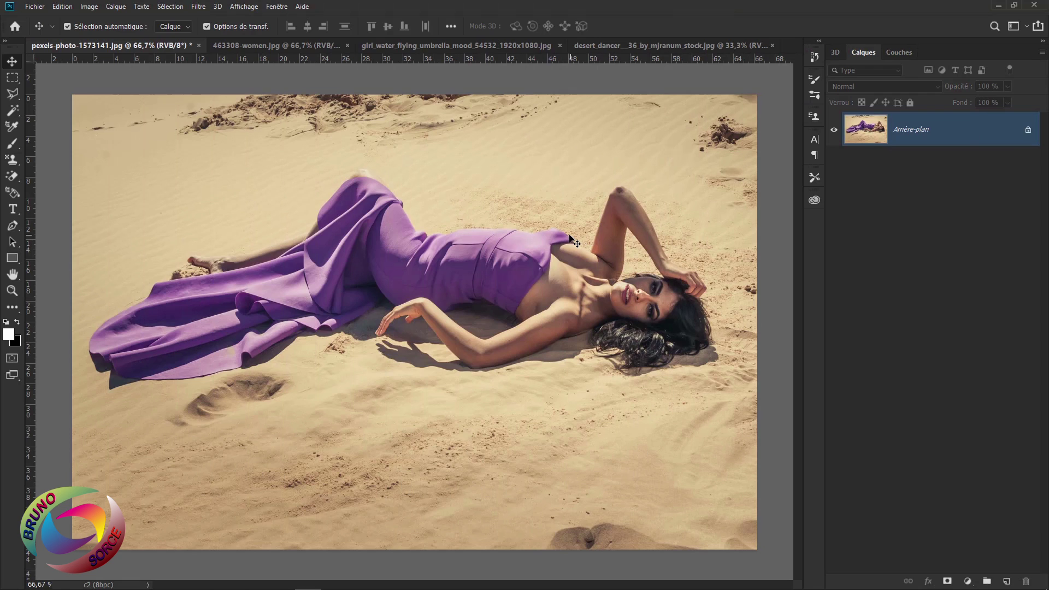
pyautogui.click(62, 8)
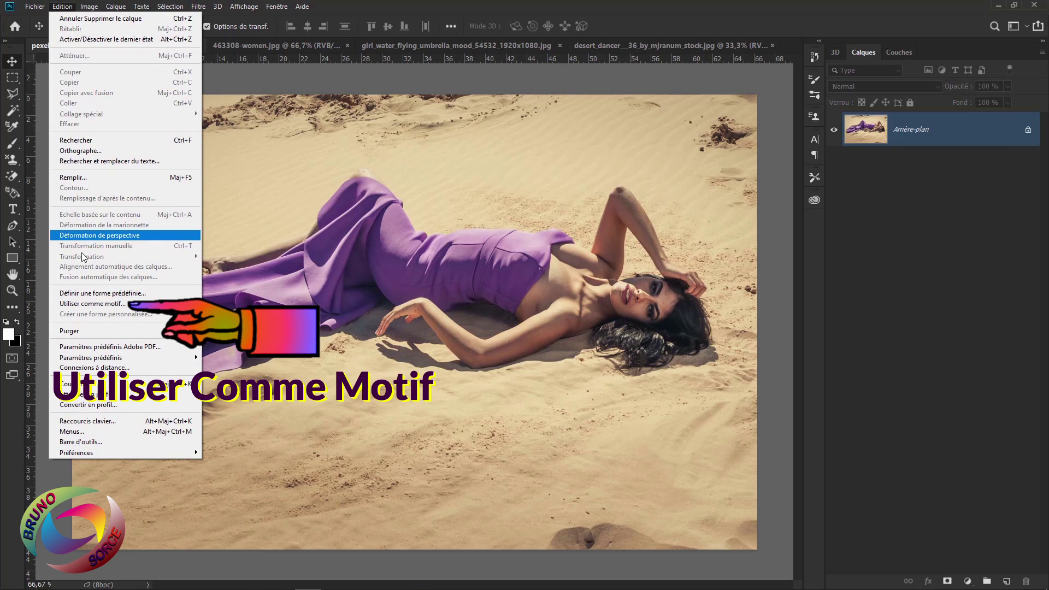
pyautogui.click(85, 303)
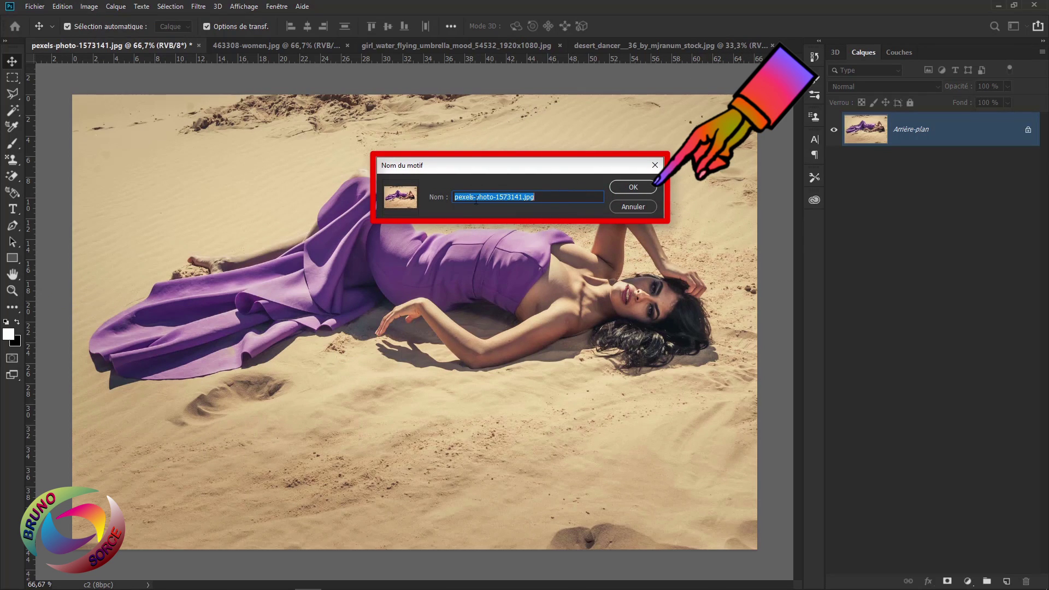
pyautogui.click(632, 188)
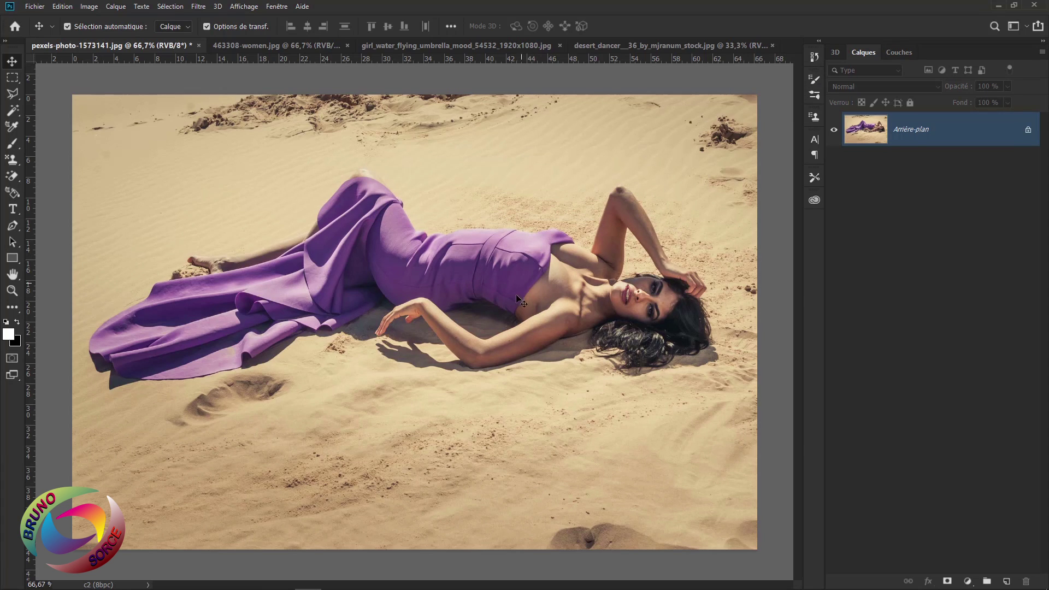
# Step: Draw a rectangle shape about 436 x 272 px over the dress with the Rectangle tool in Shape mode, using a white stroke
pyautogui.click(11, 261)
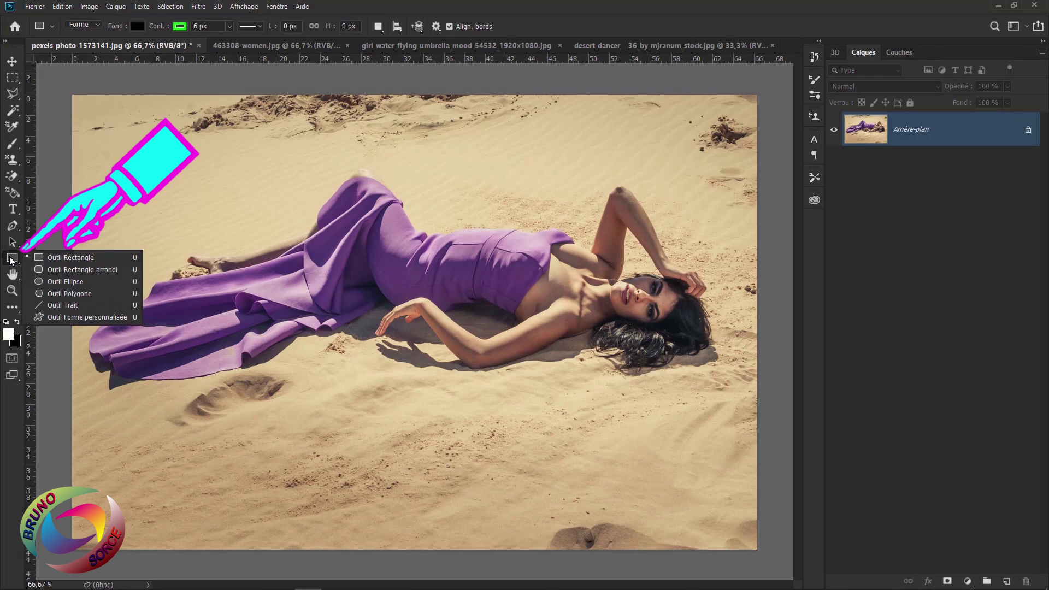
pyautogui.click(59, 262)
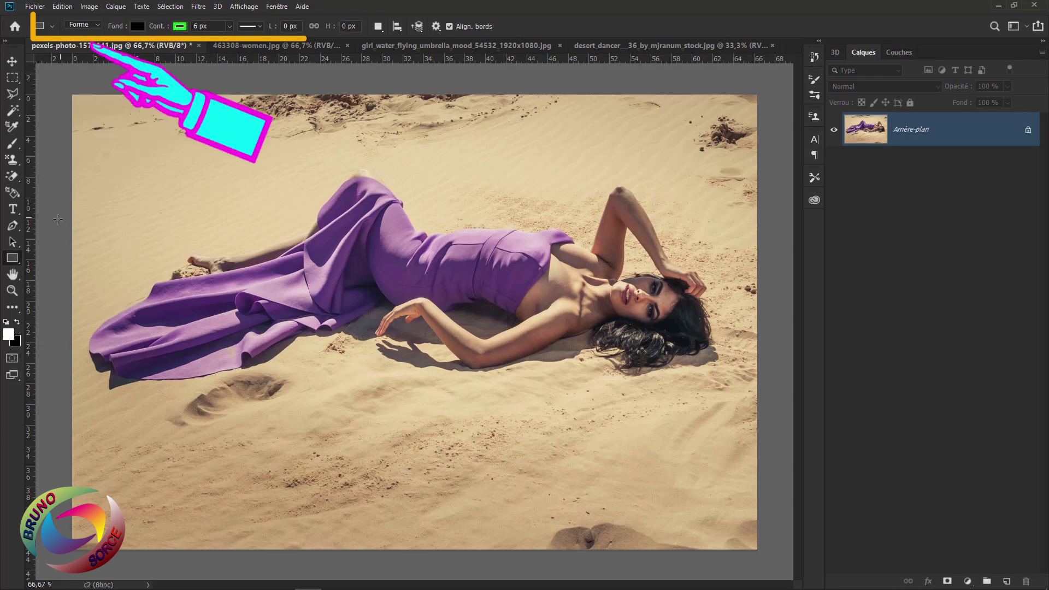
pyautogui.click(90, 26)
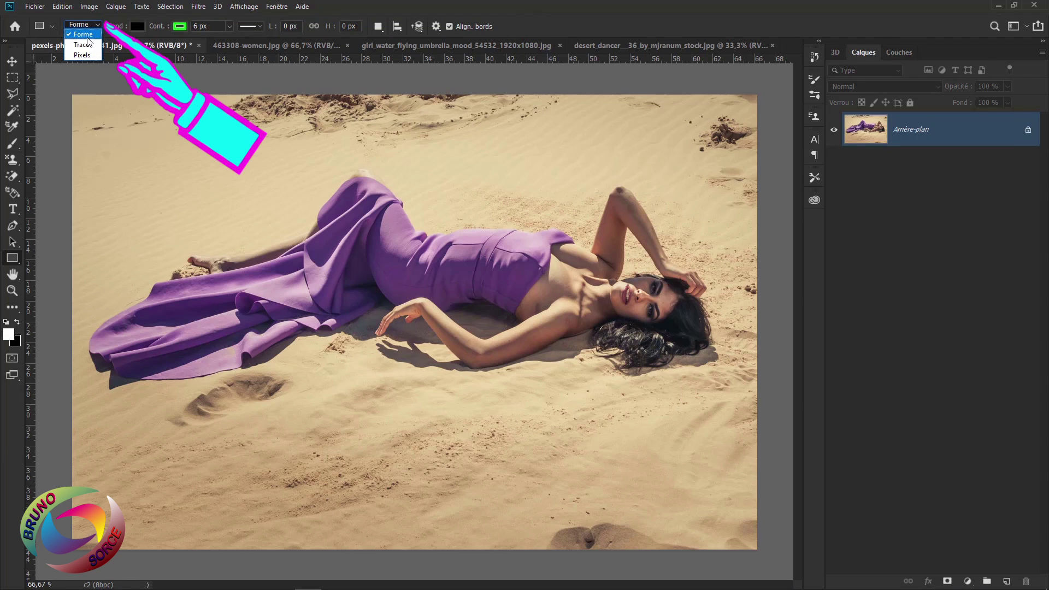
pyautogui.click(88, 36)
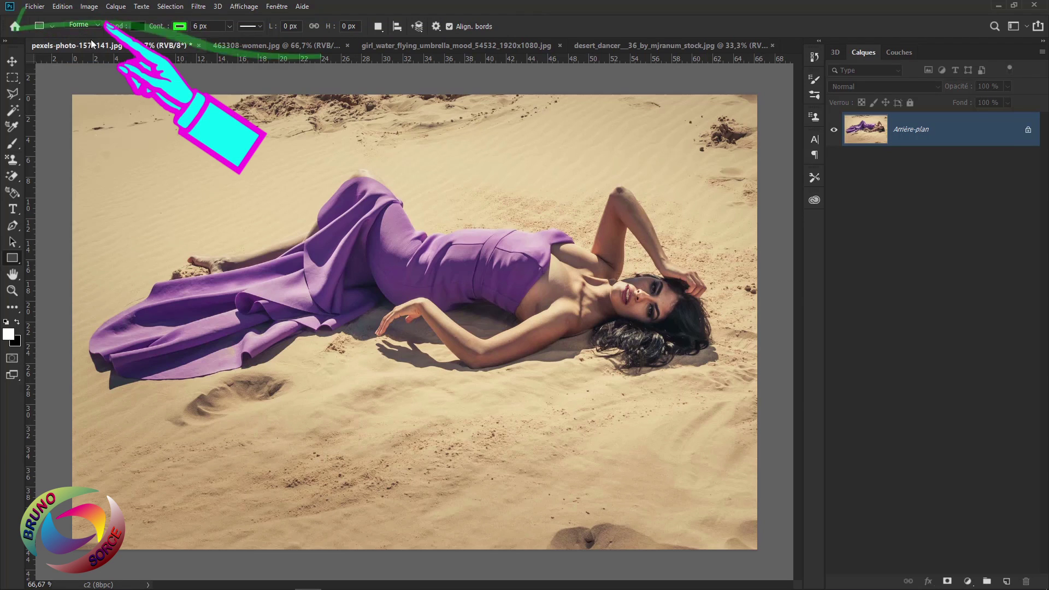
pyautogui.click(180, 29)
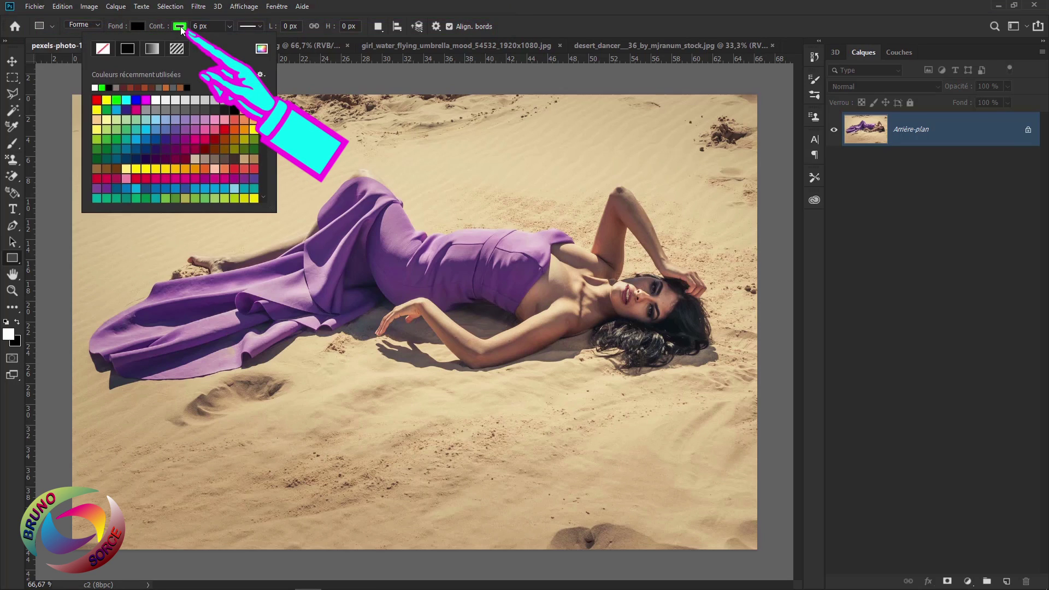
pyautogui.click(95, 86)
pyautogui.click(522, 6)
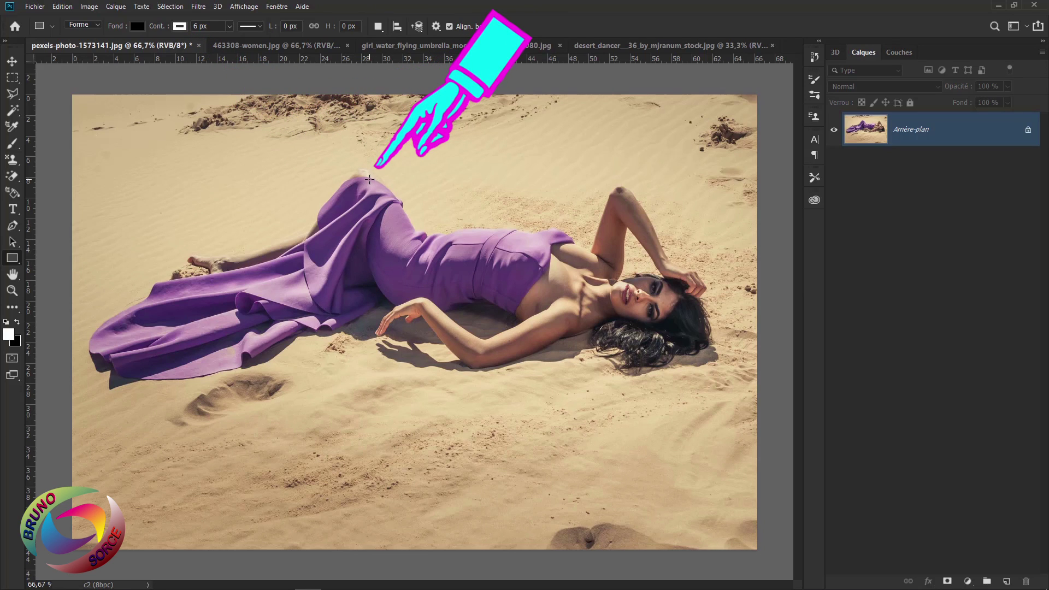
pyautogui.moveTo(370, 179); pyautogui.dragTo(528, 278)
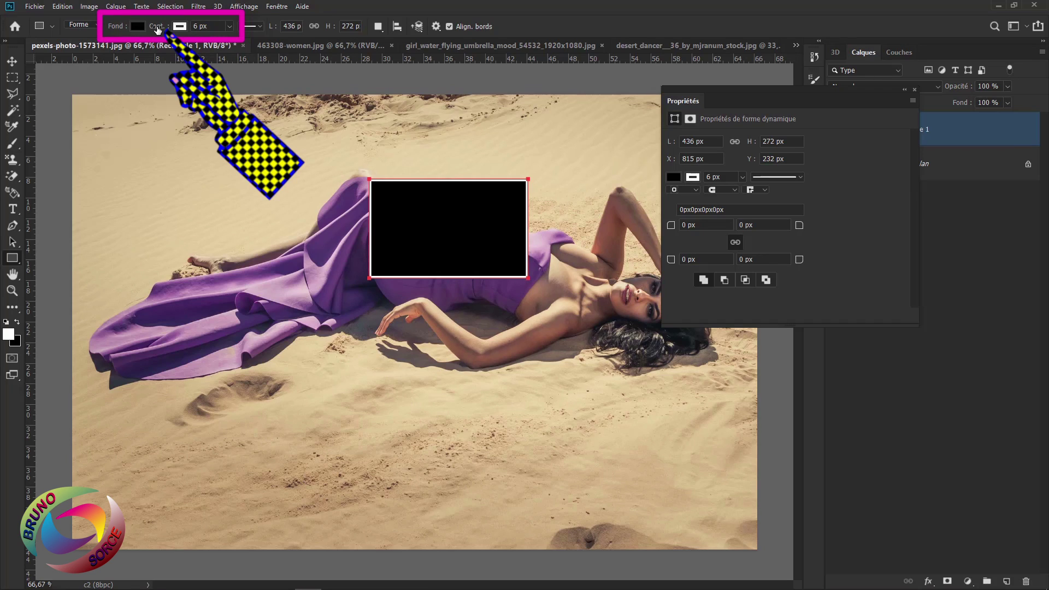
# Step: Set the rectangle's stroke width to 15 px and dismiss its shape properties
pyautogui.moveTo(159, 30); pyautogui.dragTo(164, 29)
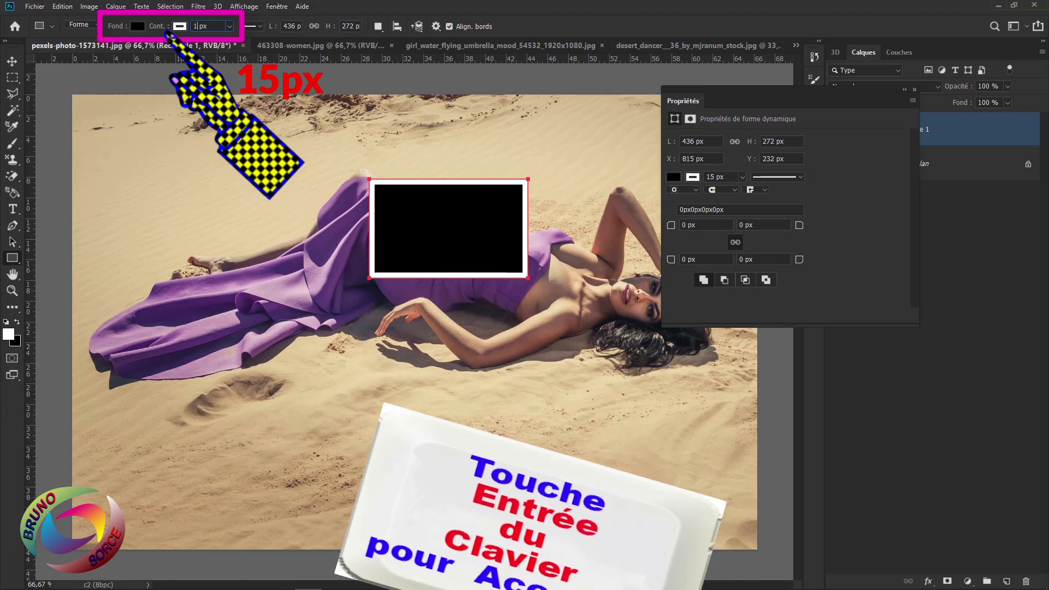
pyautogui.press('Return')
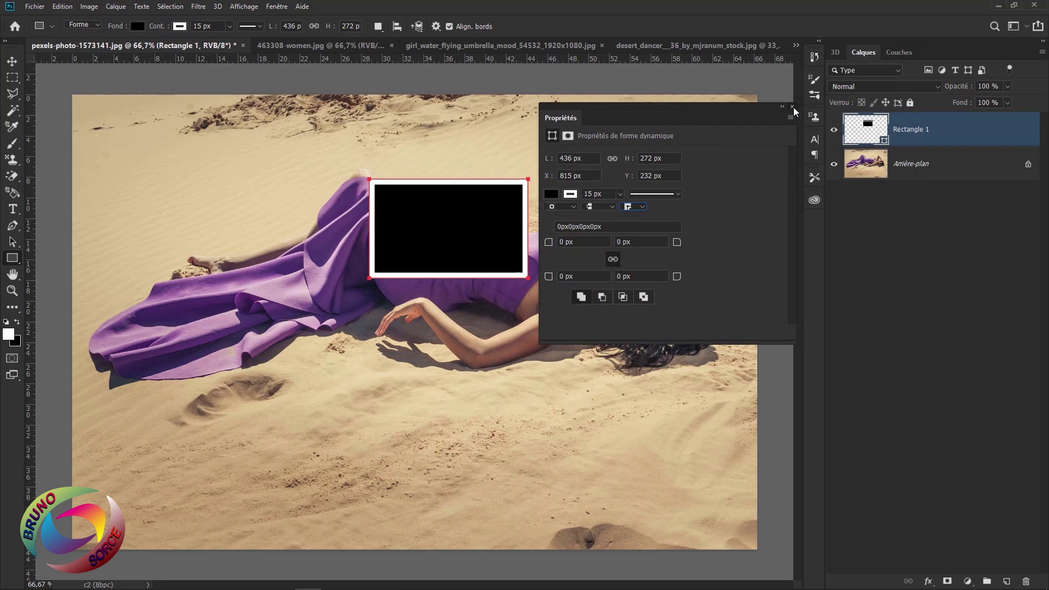
pyautogui.click(792, 106)
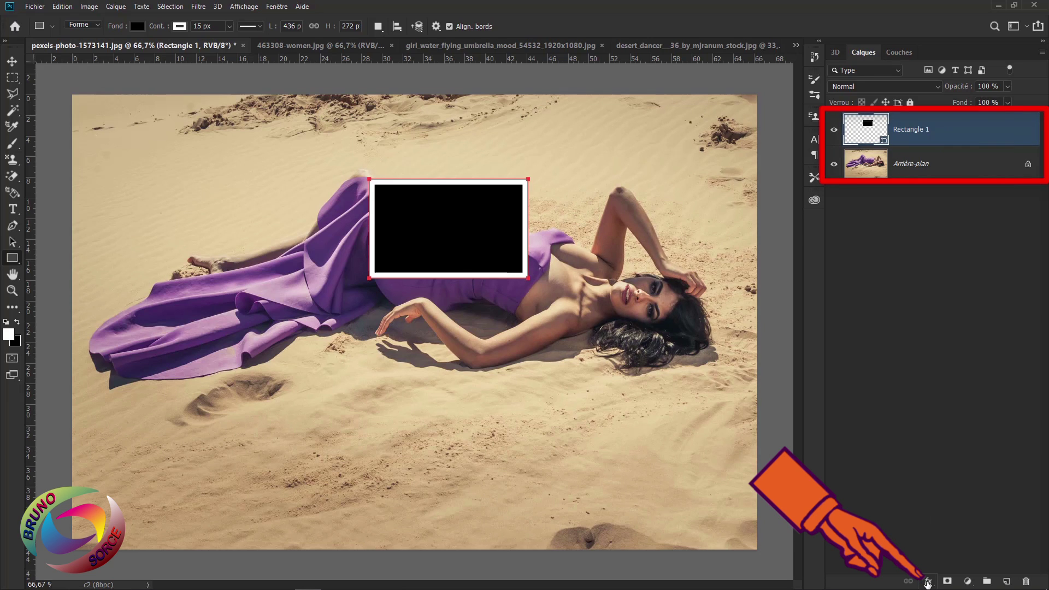
# Step: Add a Pattern Overlay of the photo to the rectangle, snapped to origin, not linked to the layer, at 100% scale
pyautogui.click(928, 582)
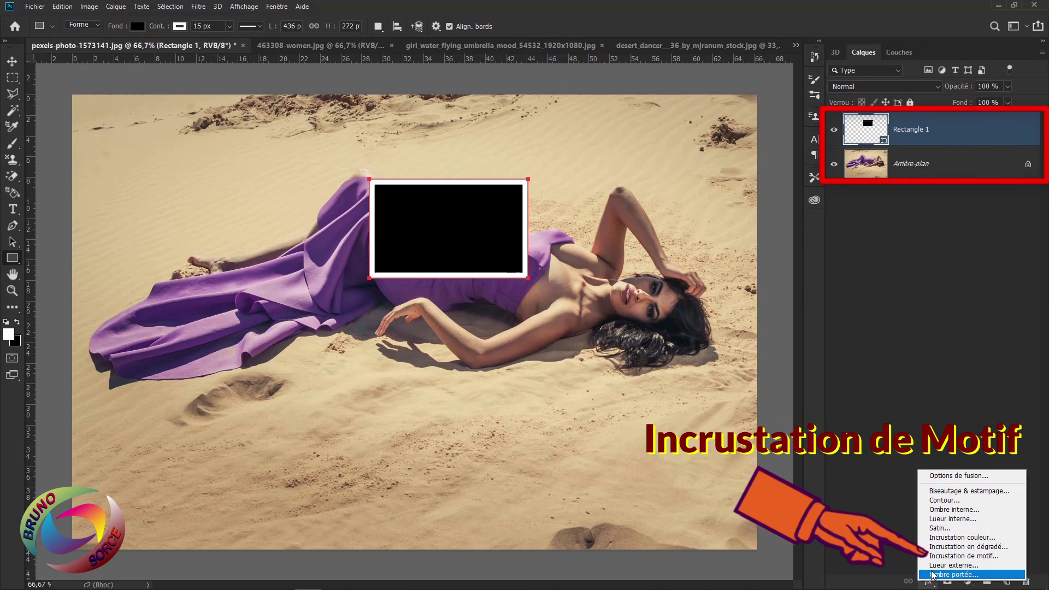
pyautogui.click(964, 557)
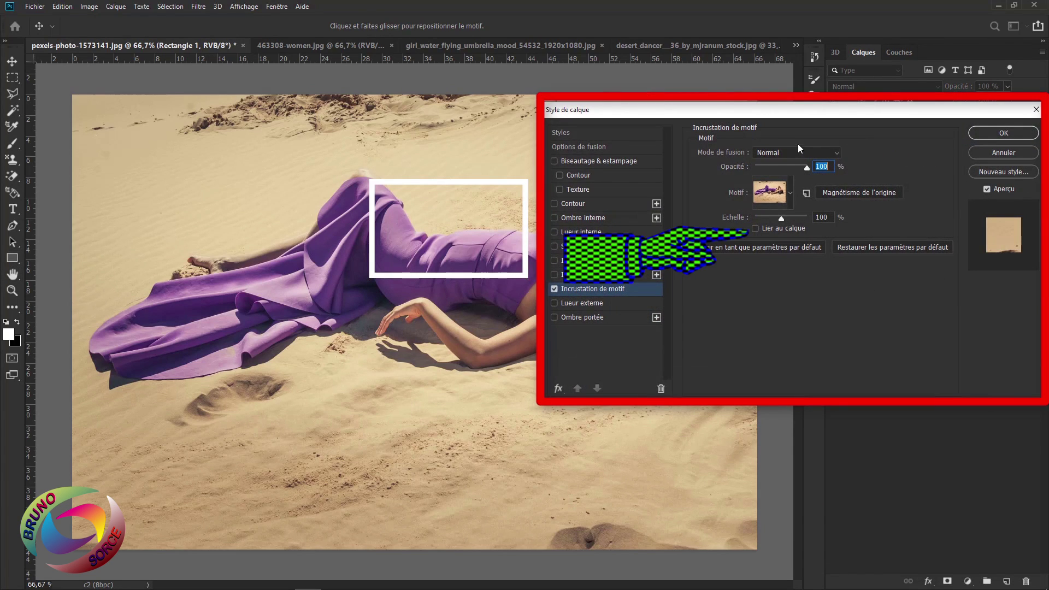
pyautogui.click(755, 228)
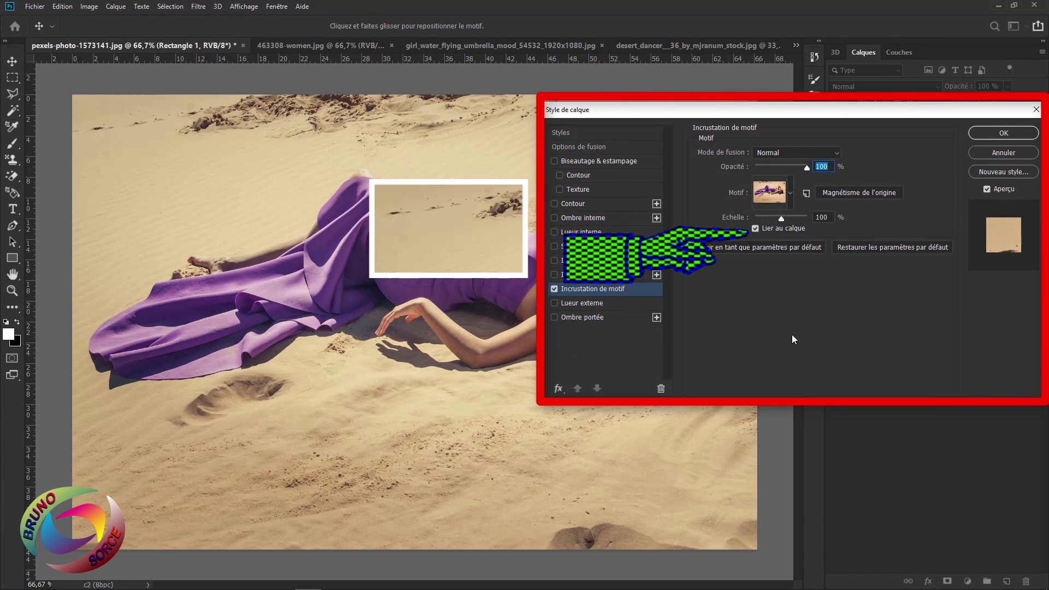
pyautogui.click(756, 229)
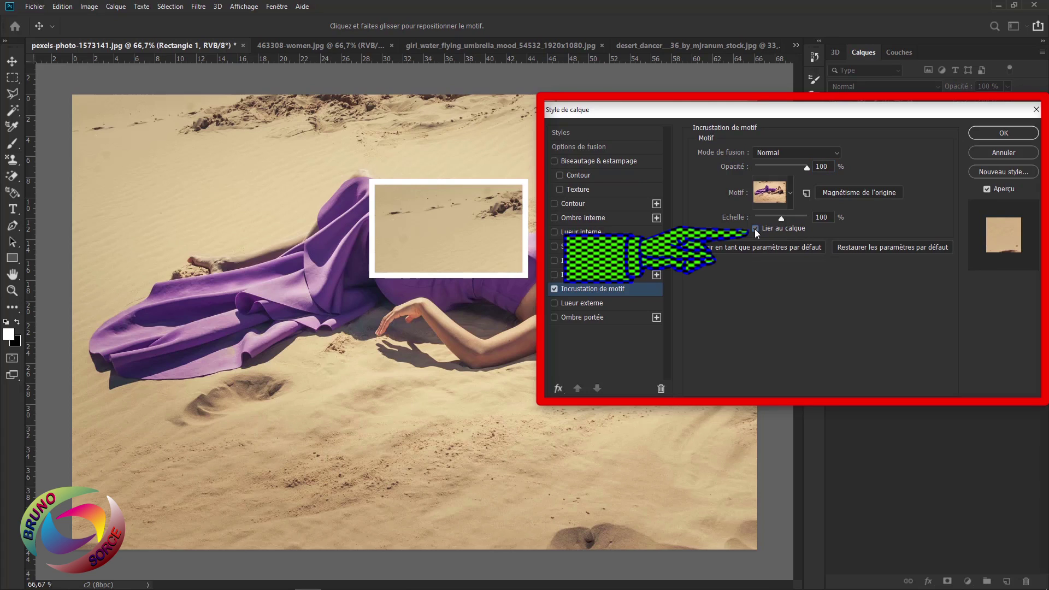
pyautogui.click(844, 193)
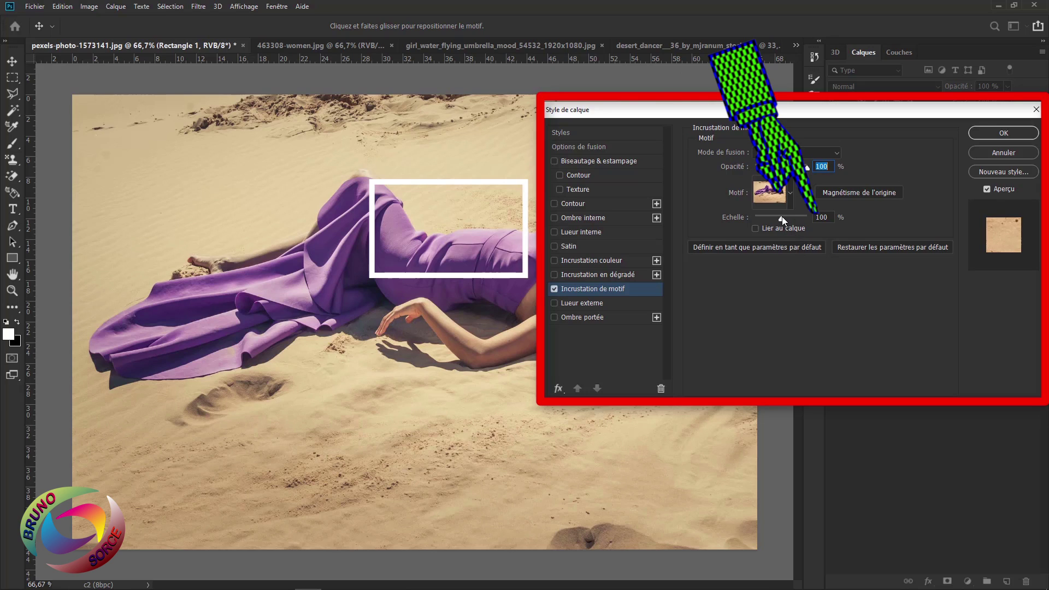
pyautogui.moveTo(781, 217); pyautogui.dragTo(769, 217)
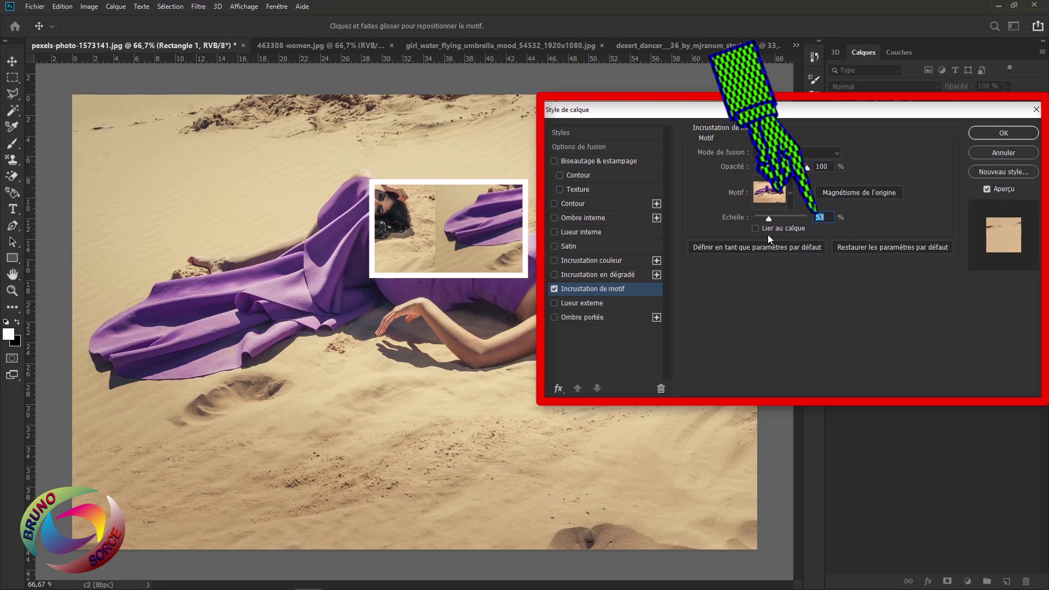
pyautogui.doubleClick(820, 217)
pyautogui.write('100')
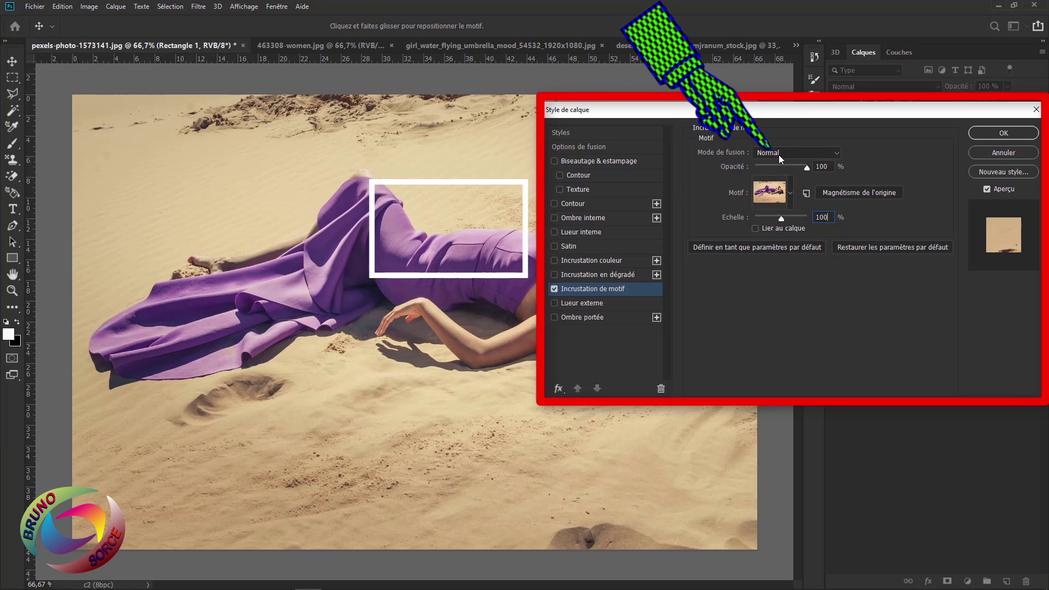
pyautogui.click(992, 137)
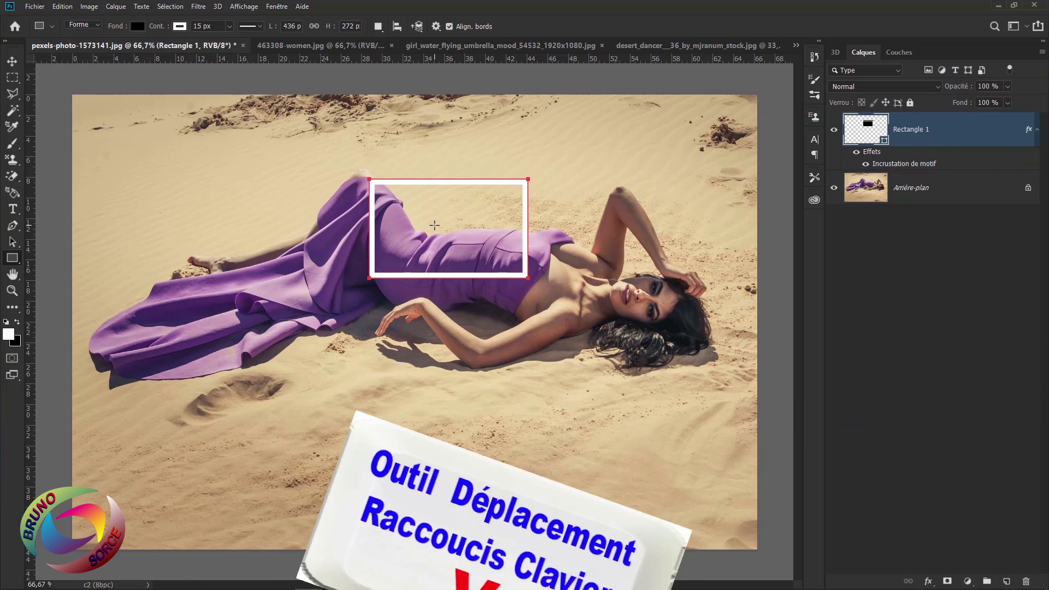
# Step: Try moving the framed rectangle above the waist with the Move tool and rotating it about 8°, cancelling the rotation
pyautogui.press('v')
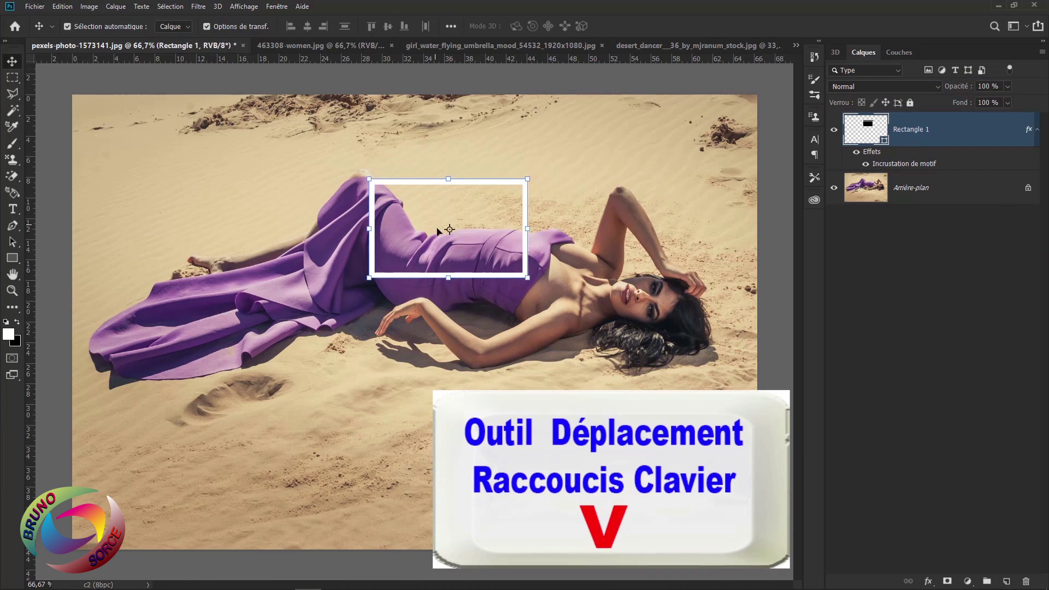
pyautogui.moveTo(520, 274); pyautogui.dragTo(545, 241)
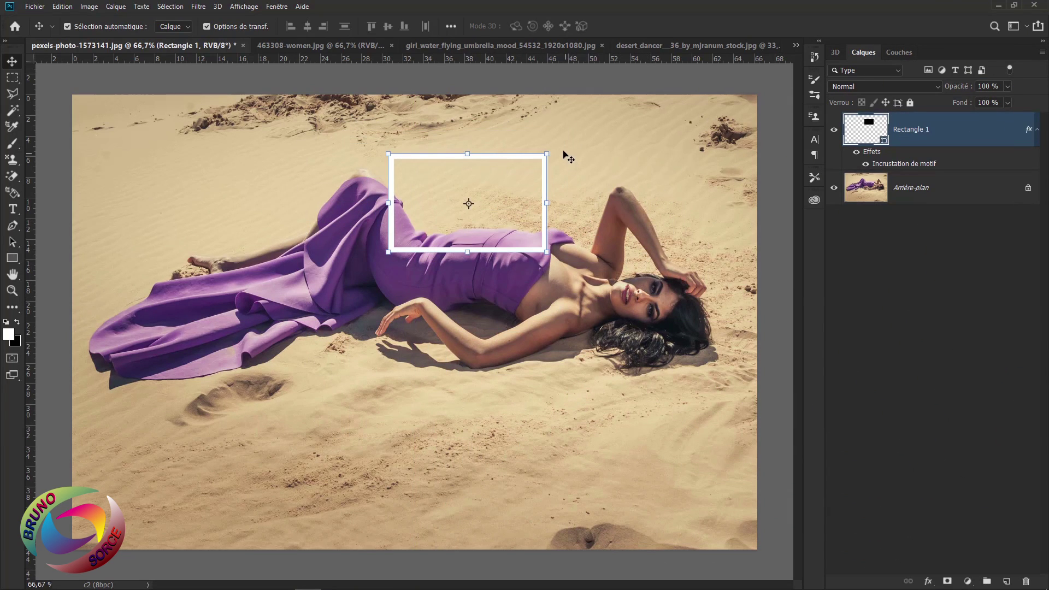
pyautogui.moveTo(554, 147)
pyautogui.mouseDown()
pyautogui.moveTo(548, 131)
pyautogui.moveTo(480, 103)
pyautogui.moveTo(553, 149)
pyautogui.moveTo(555, 163)
pyautogui.moveTo(583, 115)
pyautogui.moveTo(554, 163)
pyautogui.mouseUp()
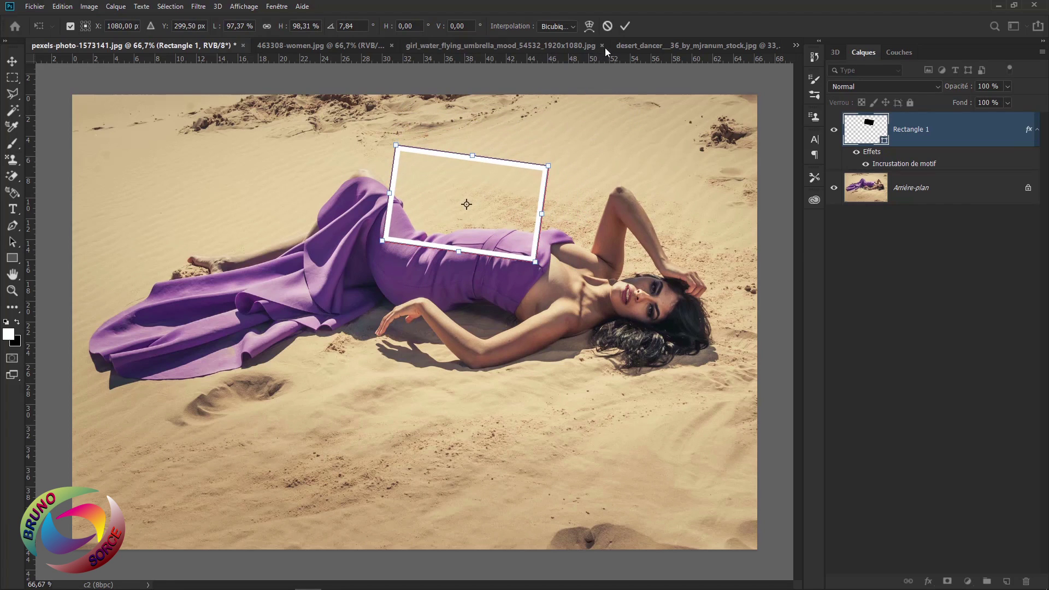
pyautogui.click(607, 26)
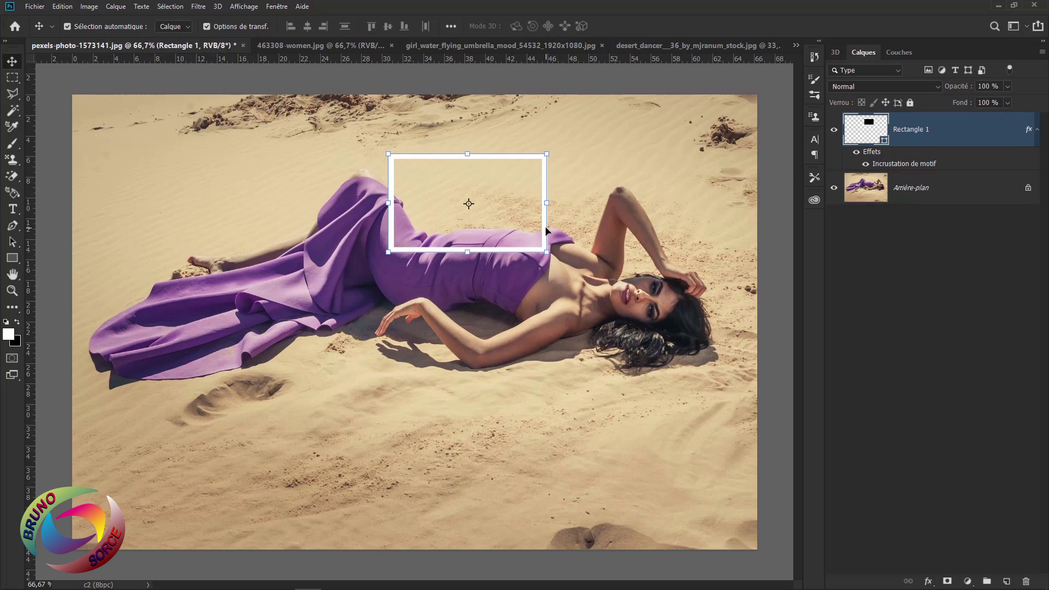
# Step: Move the framed rectangle over the woman's face, rotate it -31.24°, enlarge it to about 112% x 127%, and apply the transformation
pyautogui.moveTo(546, 231); pyautogui.dragTo(705, 360)
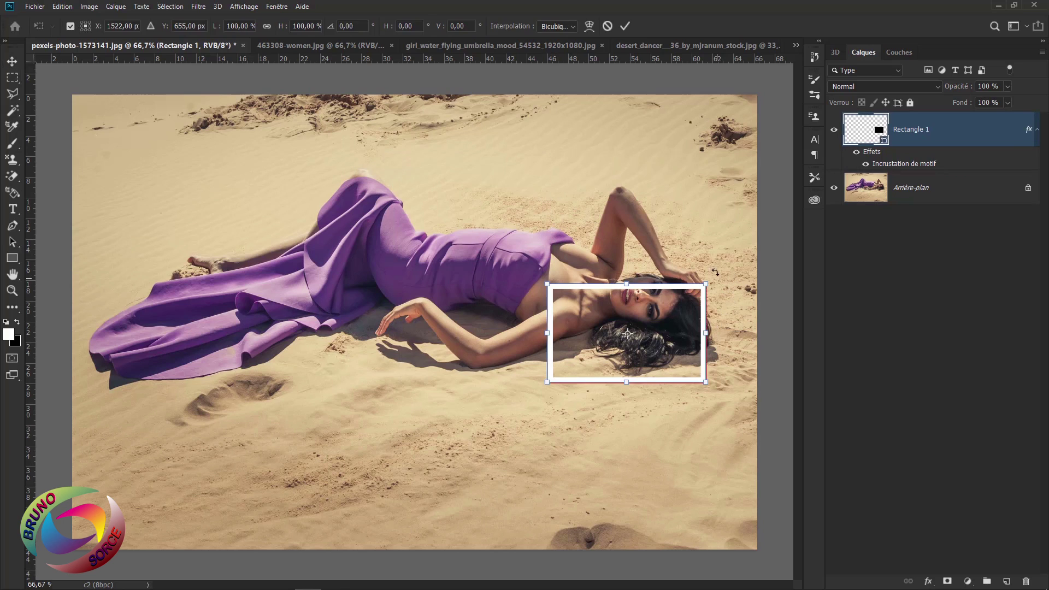
pyautogui.moveTo(715, 272); pyautogui.dragTo(678, 232)
pyautogui.moveTo(658, 334); pyautogui.dragTo(677, 316)
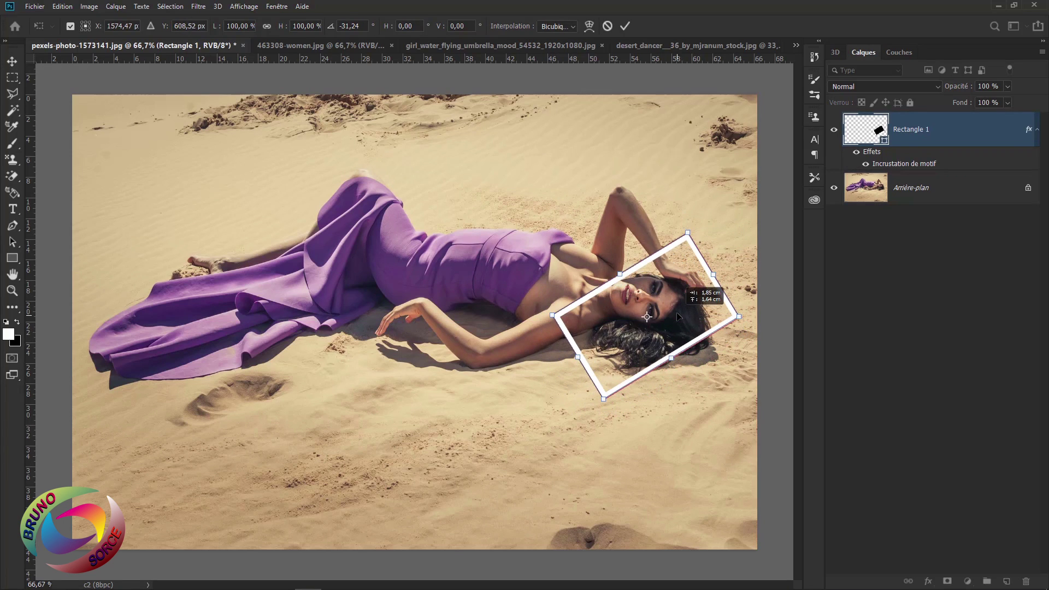
pyautogui.moveTo(687, 231); pyautogui.dragTo(690, 200)
pyautogui.moveTo(687, 256); pyautogui.dragTo(691, 277)
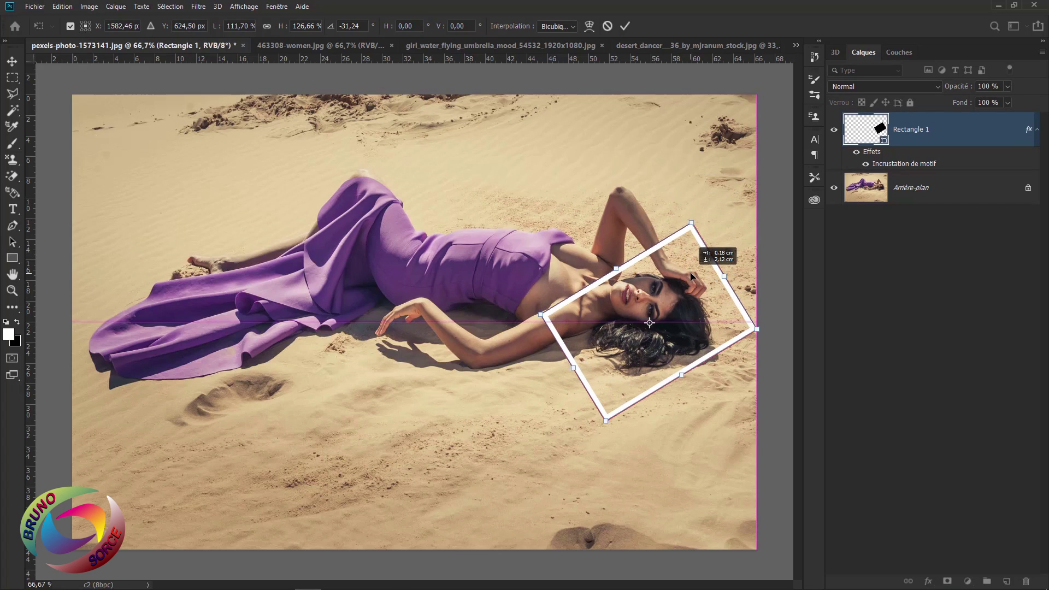
pyautogui.click(622, 27)
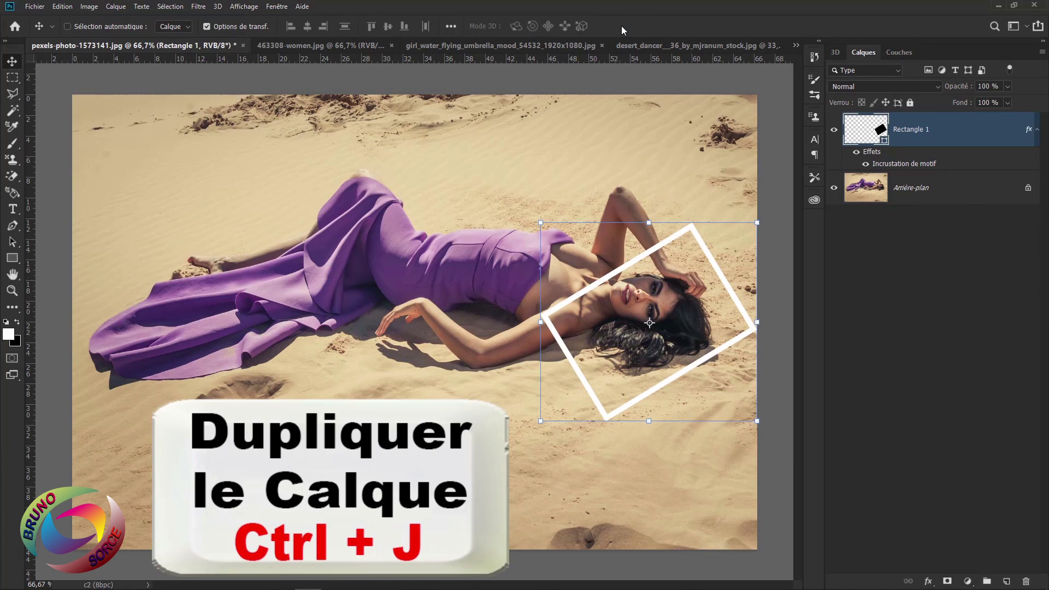
# Step: Duplicate the framed rectangle, place the copy over the shoulder and chest, and reorder its layer beneath the original Rectangle 1
pyautogui.hotkey('ctrl', 'j')
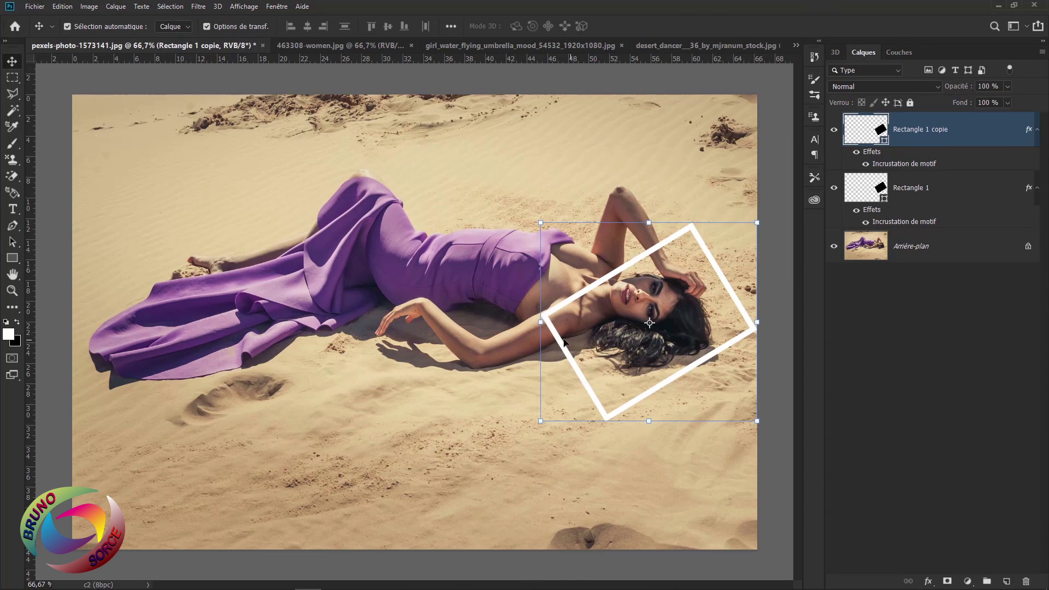
pyautogui.moveTo(566, 304); pyautogui.dragTo(466, 271)
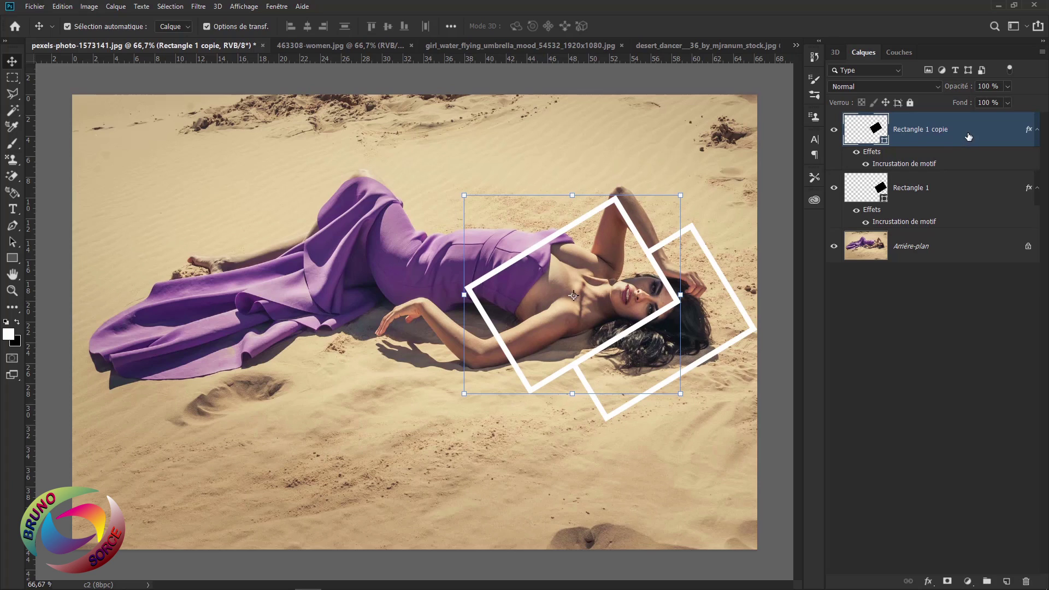
pyautogui.moveTo(968, 130); pyautogui.dragTo(953, 229)
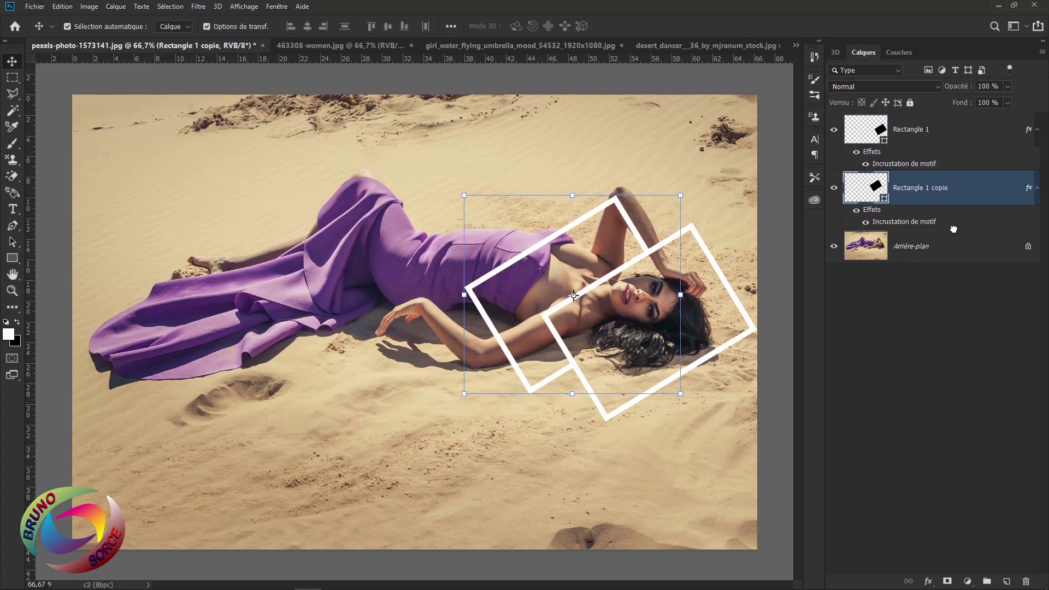
pyautogui.moveTo(555, 237); pyautogui.dragTo(561, 213)
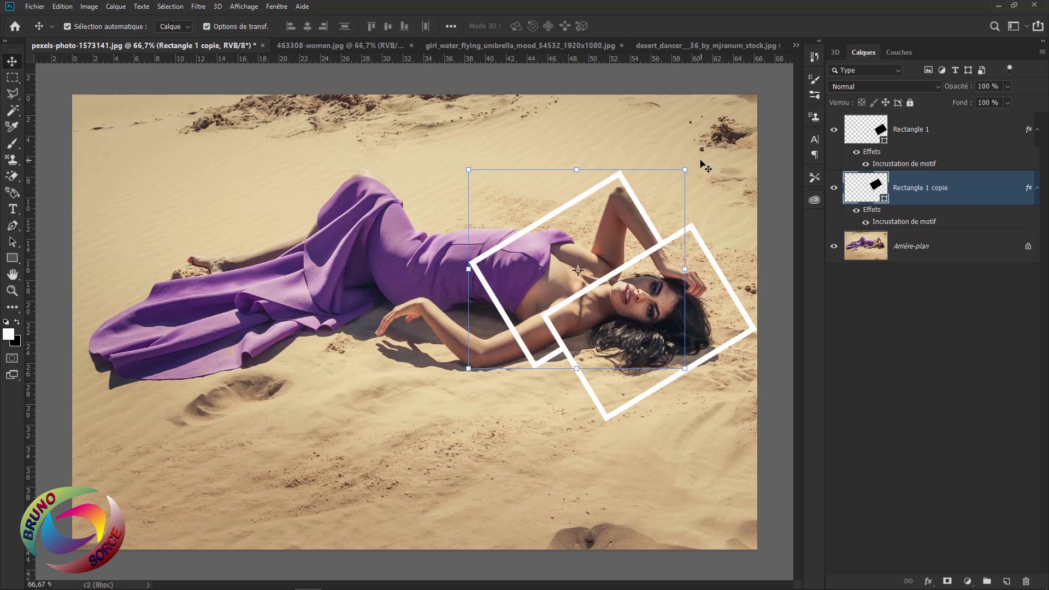
# Step: Rotate the copied frame about 44°, shift it up over the raised arm, and apply the transformation
pyautogui.moveTo(694, 163); pyautogui.dragTo(748, 260)
pyautogui.moveTo(566, 258); pyautogui.dragTo(571, 210)
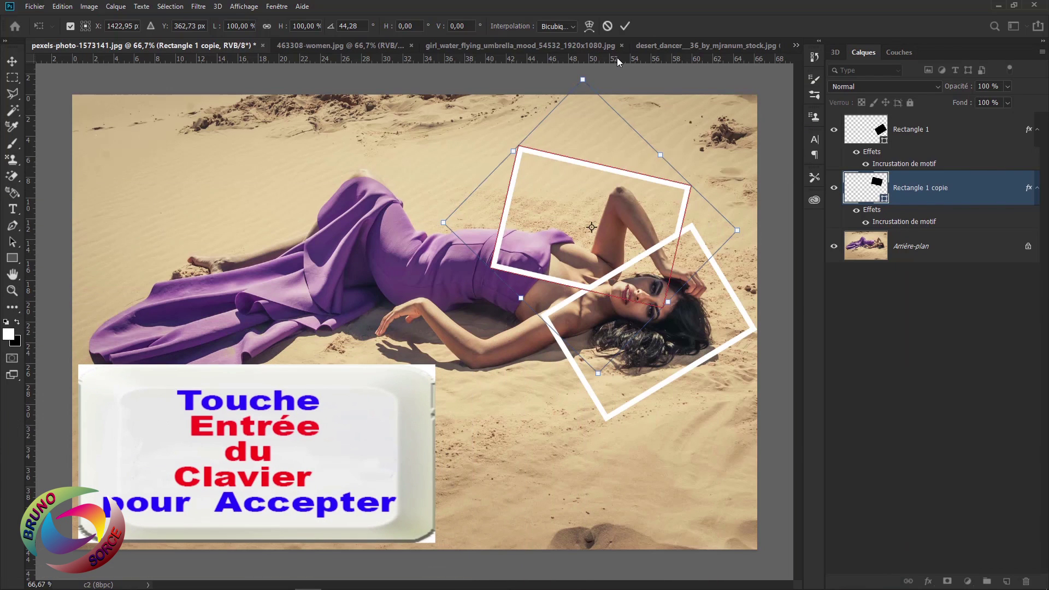
pyautogui.press('Return')
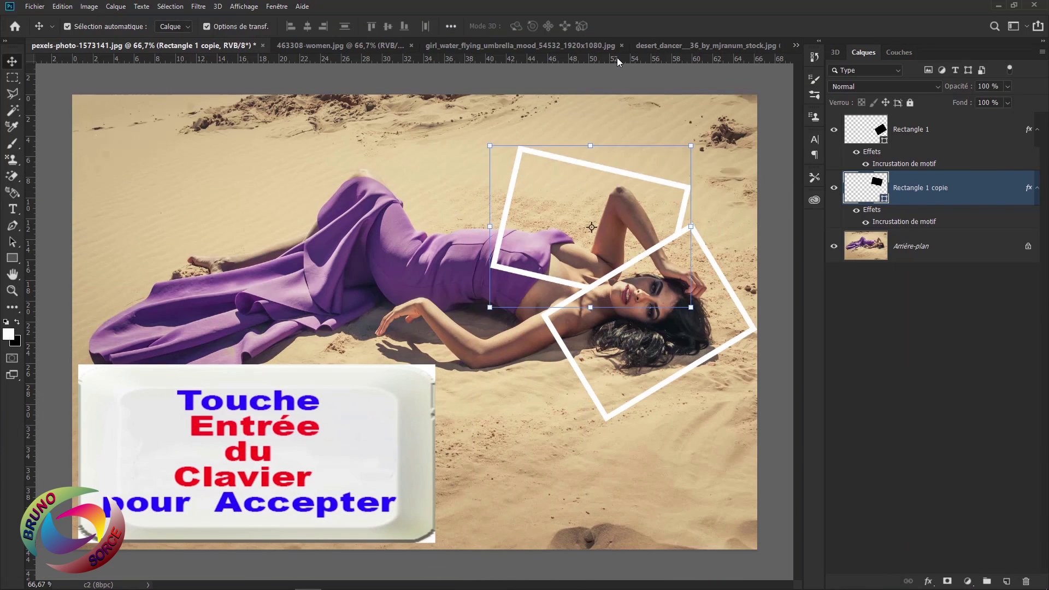
# Step: Duplicate the raised-arm frame, bring the copy to the top of the layer stack, and rotate it upright over the chest and forearm
pyautogui.hotkey('ctrl', 'j')
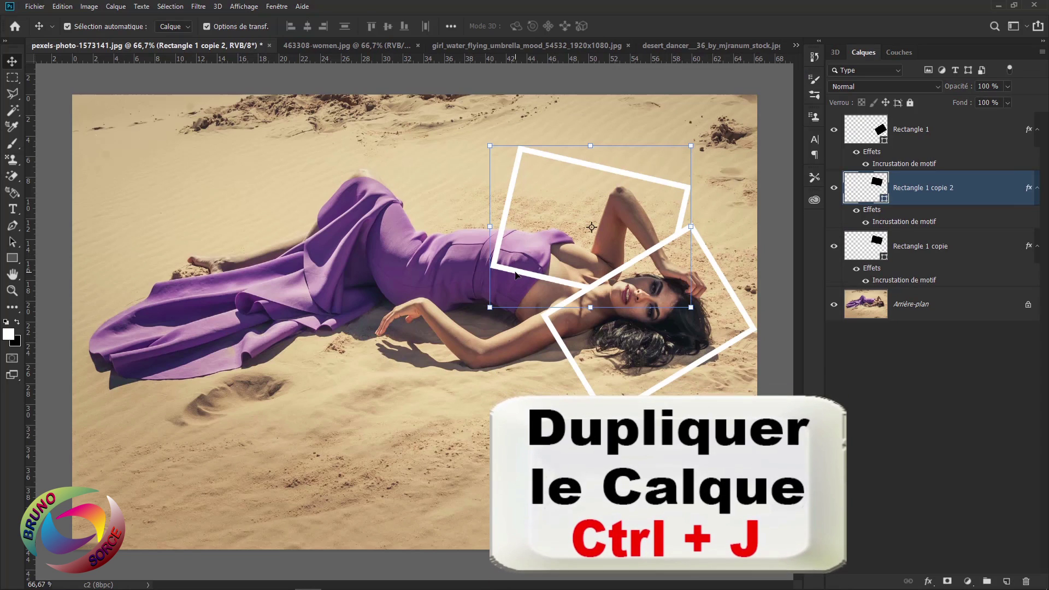
pyautogui.moveTo(512, 279); pyautogui.dragTo(444, 360)
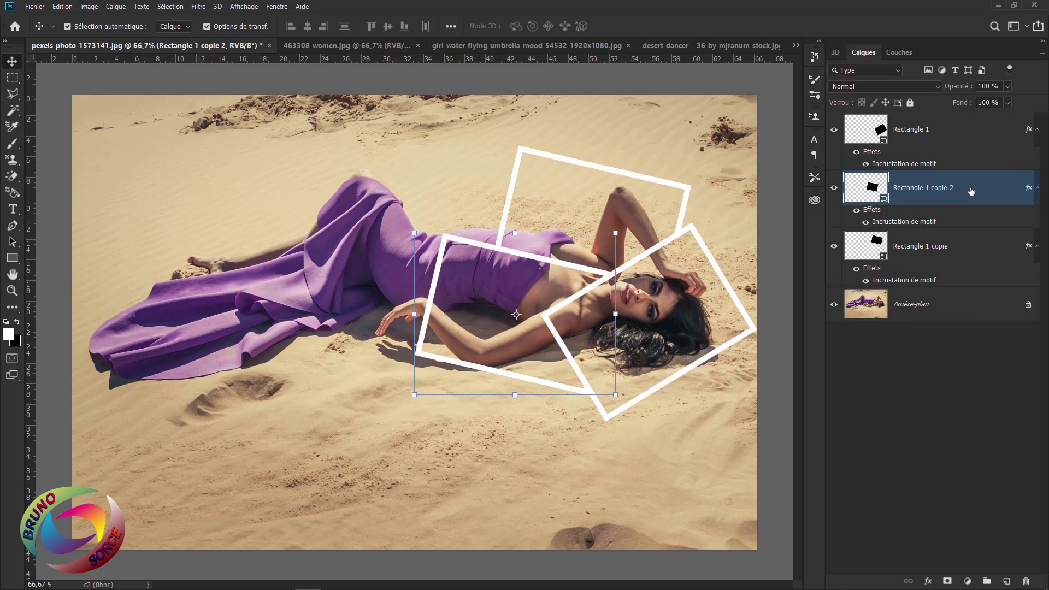
pyautogui.moveTo(970, 188); pyautogui.dragTo(958, 125)
pyautogui.moveTo(514, 254); pyautogui.dragTo(489, 275)
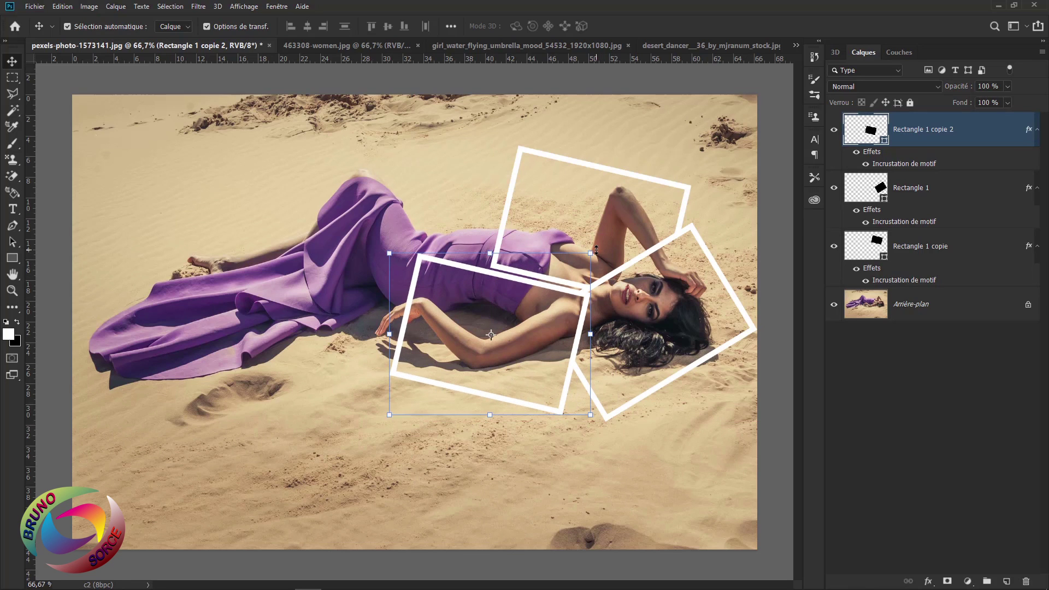
pyautogui.moveTo(597, 249); pyautogui.dragTo(628, 305)
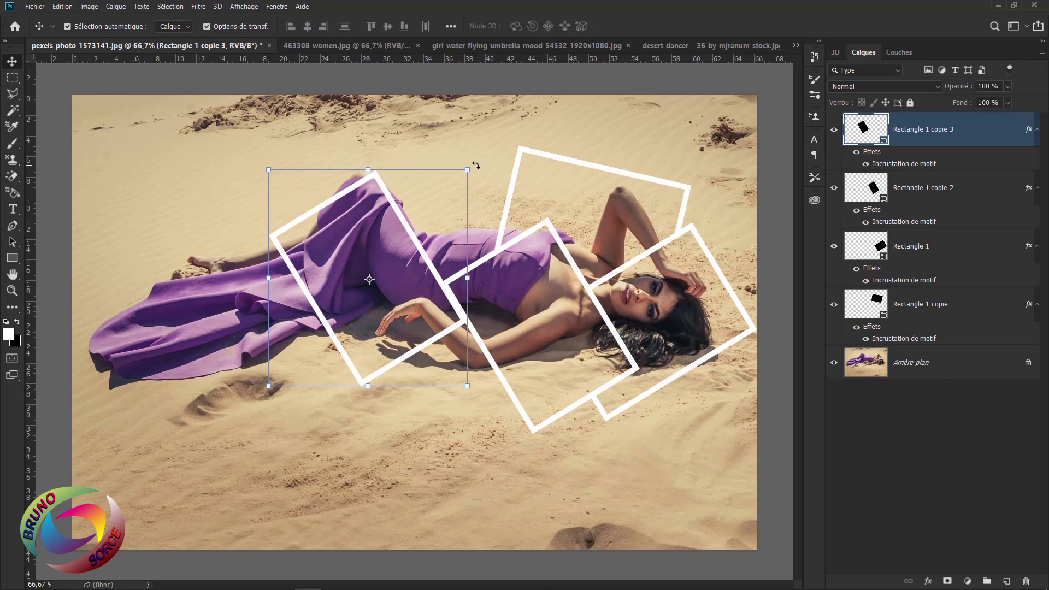
# Step: Continue duplicating, moving and rotating frames along the body up to Rectangle 1 copie 8, tilting that last one over the dress's train
pyautogui.moveTo(473, 164); pyautogui.dragTo(382, 158)
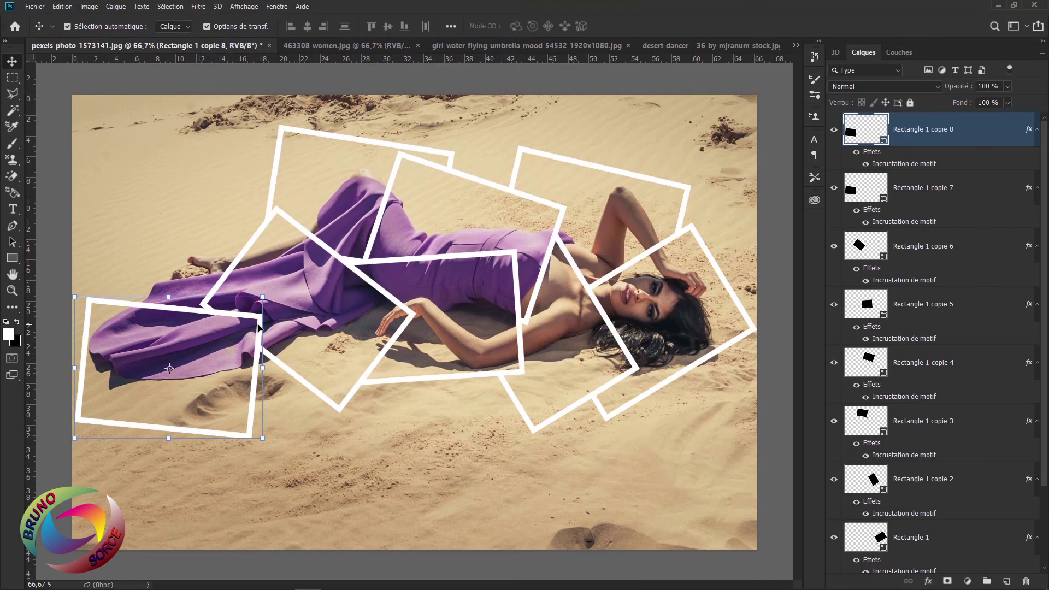
pyautogui.moveTo(259, 328); pyautogui.dragTo(276, 147)
pyautogui.press('Return')
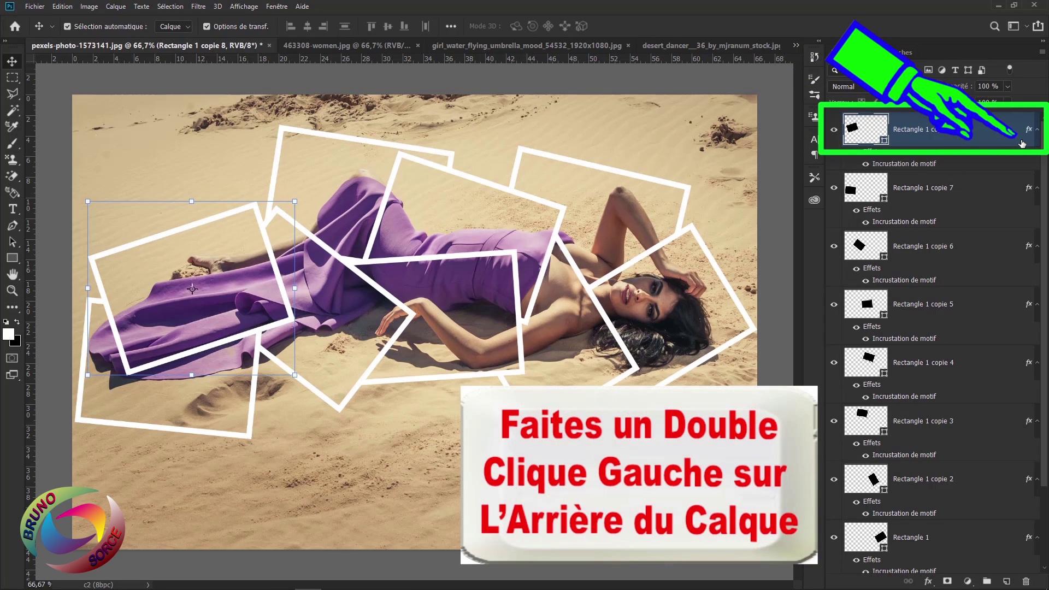
# Step: Add a Drop Shadow to Rectangle 1 copie 8 with 0° angle, 0 px distance, 17% spread and 18 px size
pyautogui.doubleClick(1021, 143)
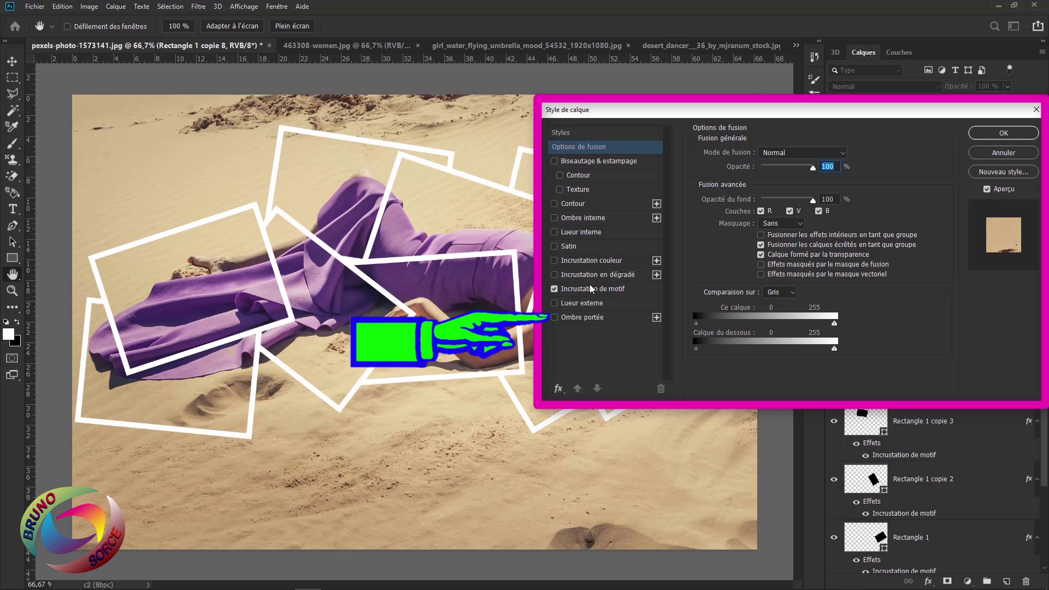
pyautogui.click(587, 319)
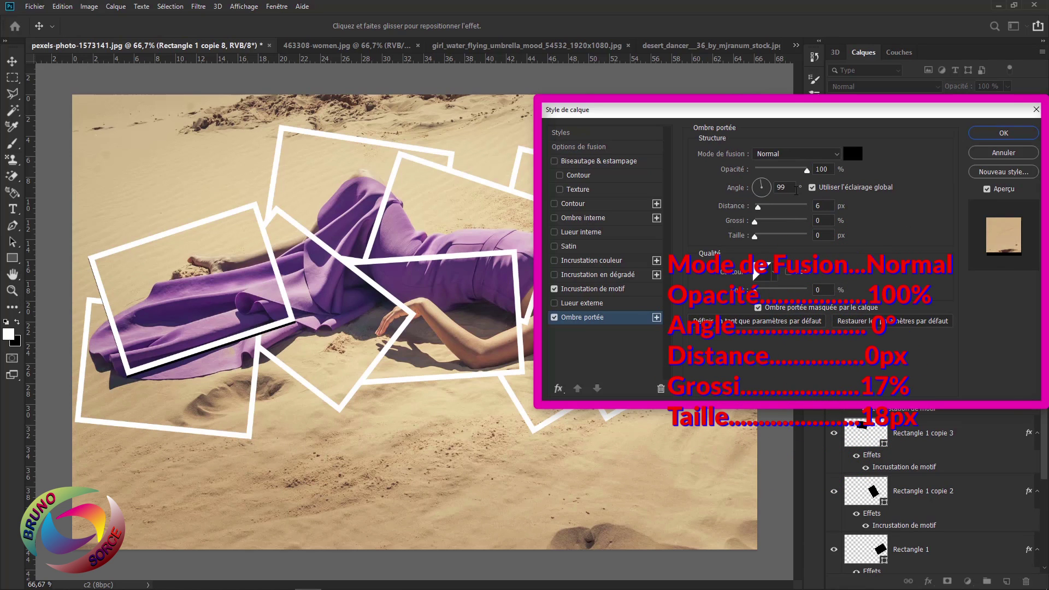
pyautogui.moveTo(792, 188); pyautogui.dragTo(744, 210)
pyautogui.write('0')
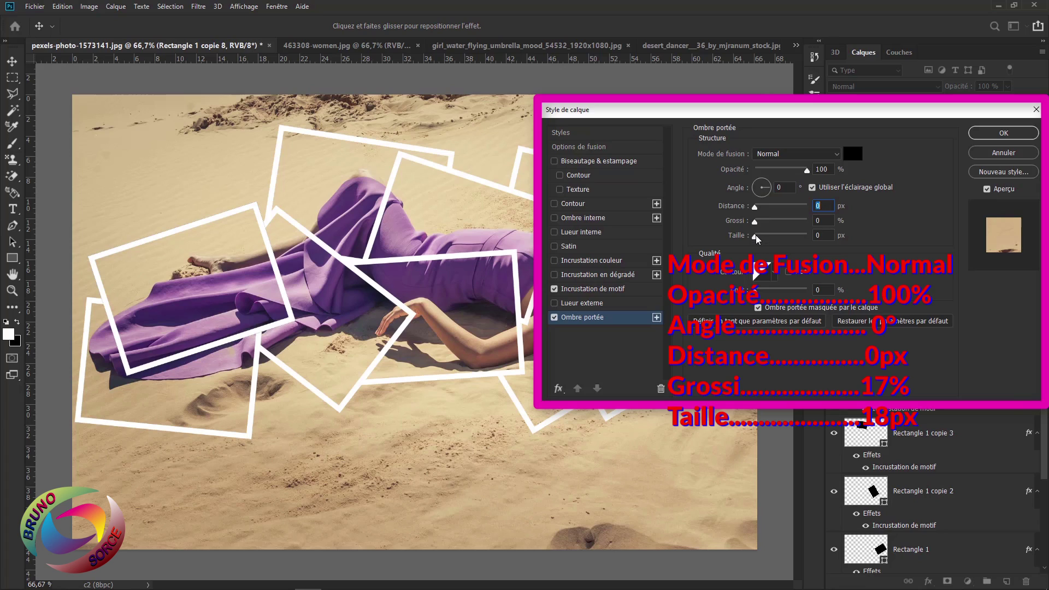
pyautogui.moveTo(755, 240); pyautogui.dragTo(768, 241)
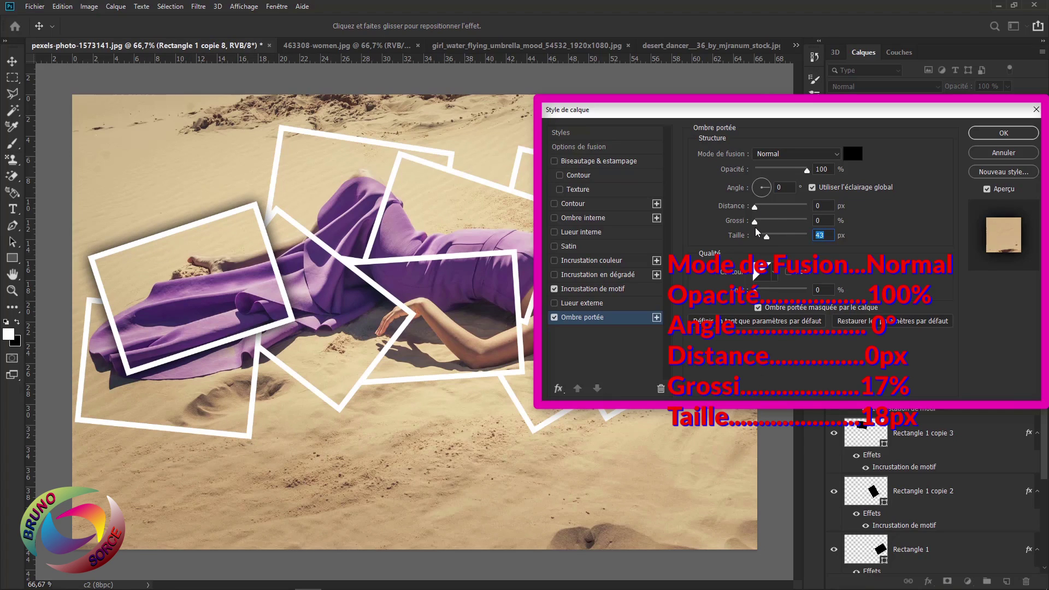
pyautogui.moveTo(756, 224)
pyautogui.mouseDown()
pyautogui.moveTo(765, 223)
pyautogui.moveTo(763, 238)
pyautogui.mouseUp()
pyautogui.click(768, 236)
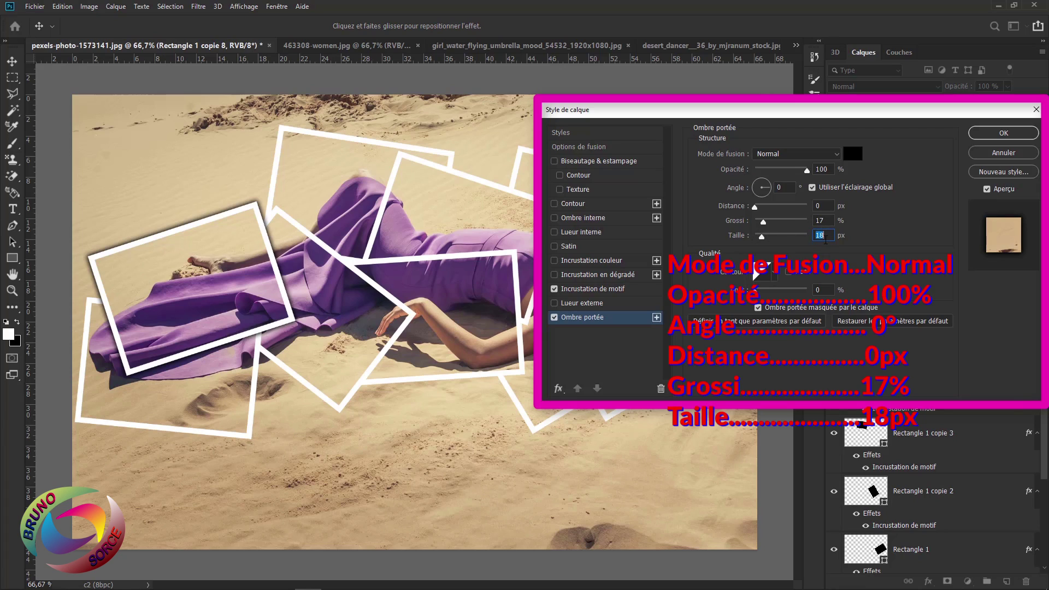
pyautogui.click(976, 136)
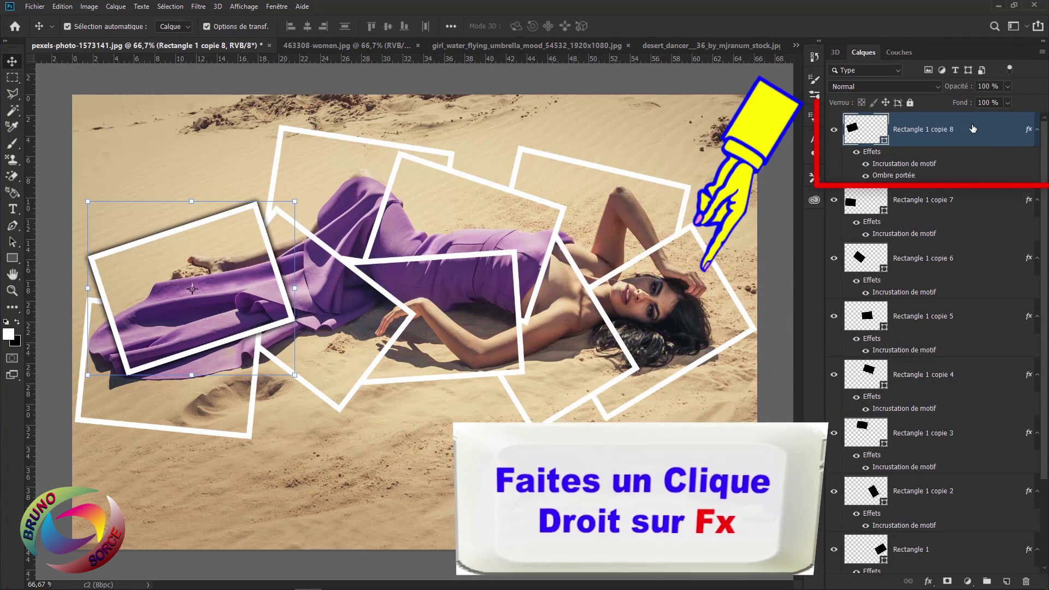
# Step: Copy the layer style of Rectangle 1 copie 8 and paste it onto all the rectangle layers
pyautogui.rightClick(1027, 132)
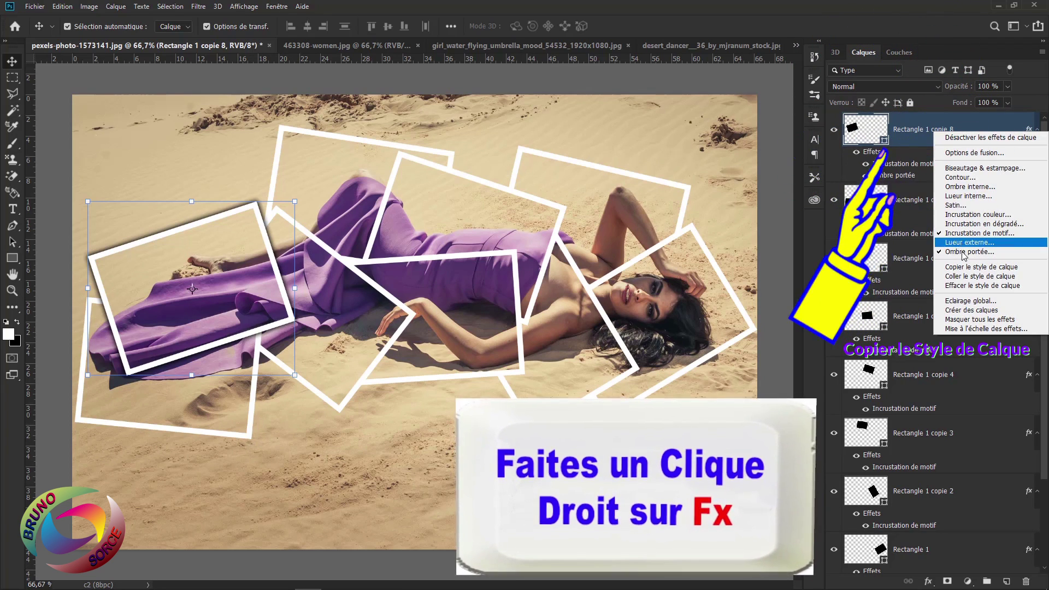
pyautogui.click(986, 268)
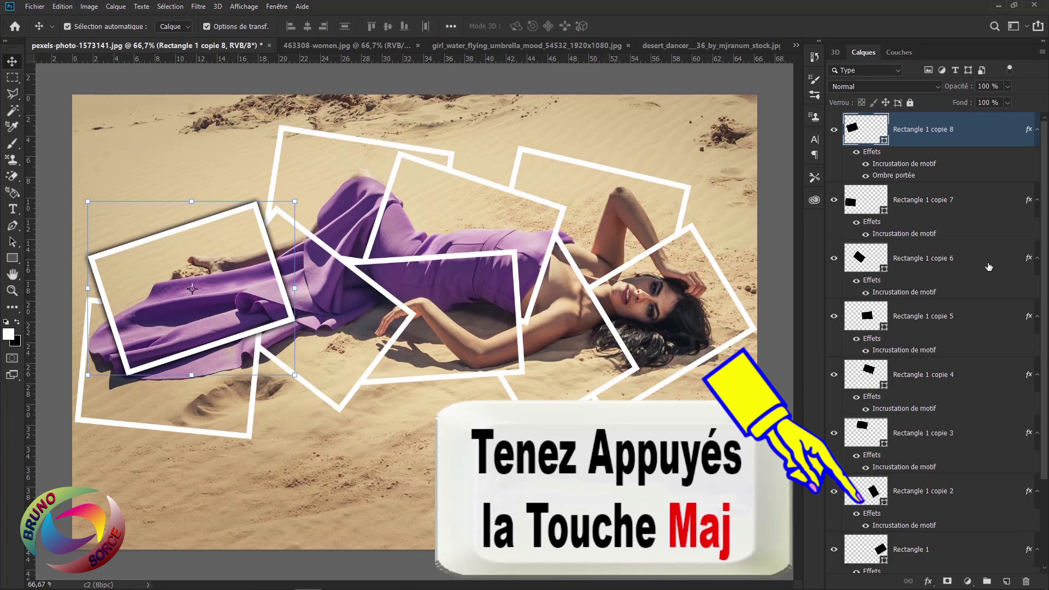
pyautogui.scroll(-4, 1045, 358)
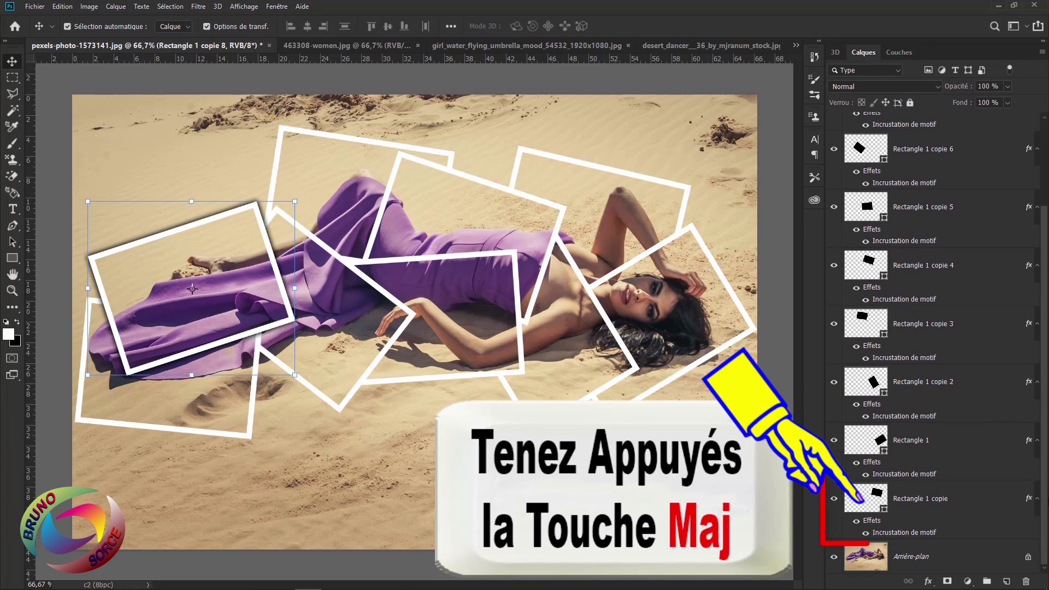
pyautogui.keyDown('shift'); pyautogui.click(986, 497); pyautogui.keyUp('shift')
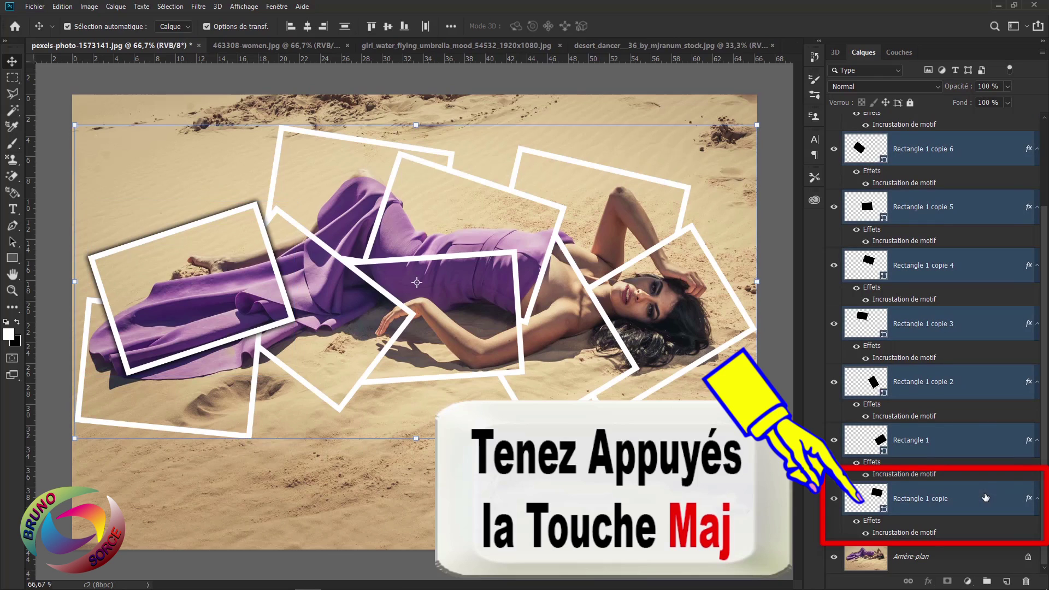
pyautogui.rightClick(974, 383)
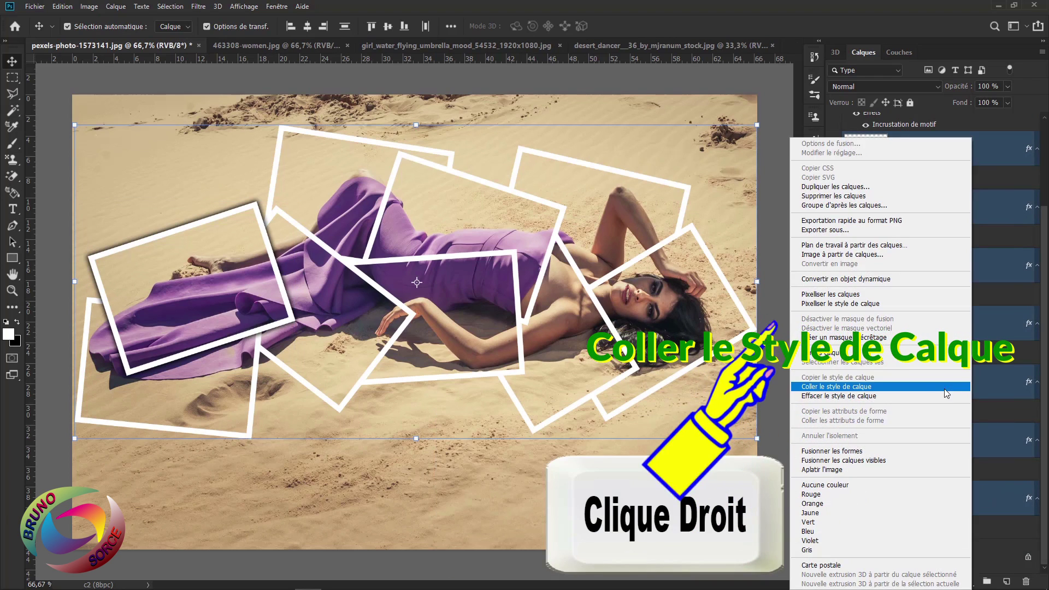
pyautogui.click(849, 386)
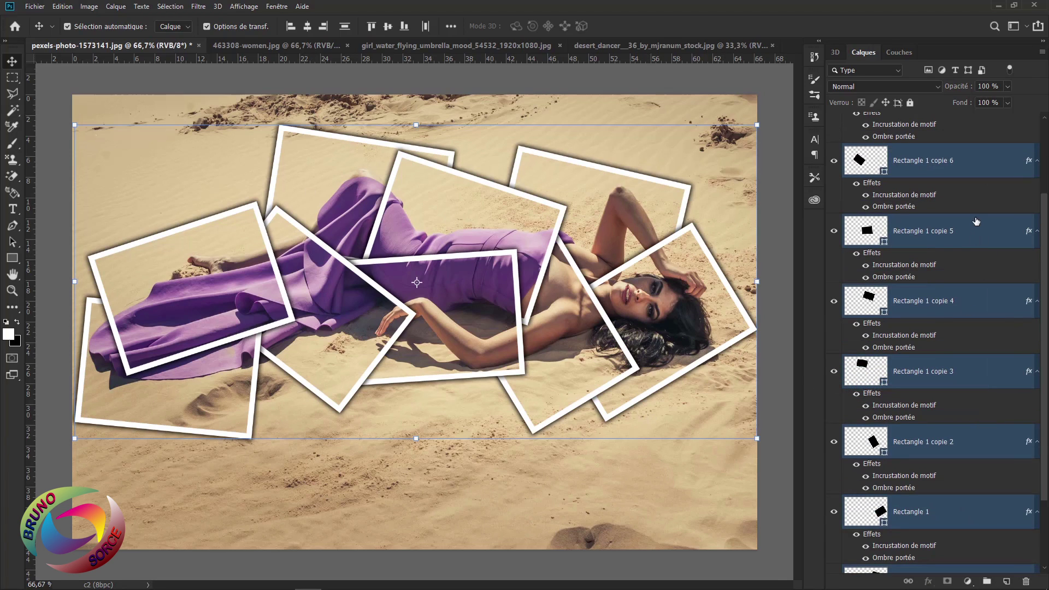
# Step: Select all layers from Rectangle 1 copie 8 down to Rectangle 1 copie and rasterize their layer styles
pyautogui.click(983, 174)
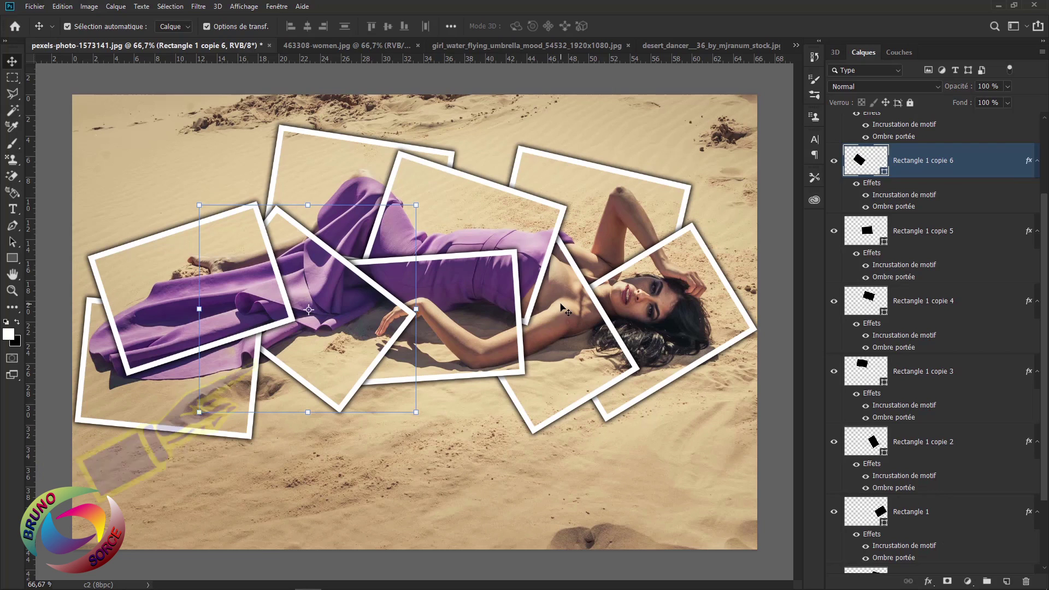
pyautogui.scroll(3, 1034, 144)
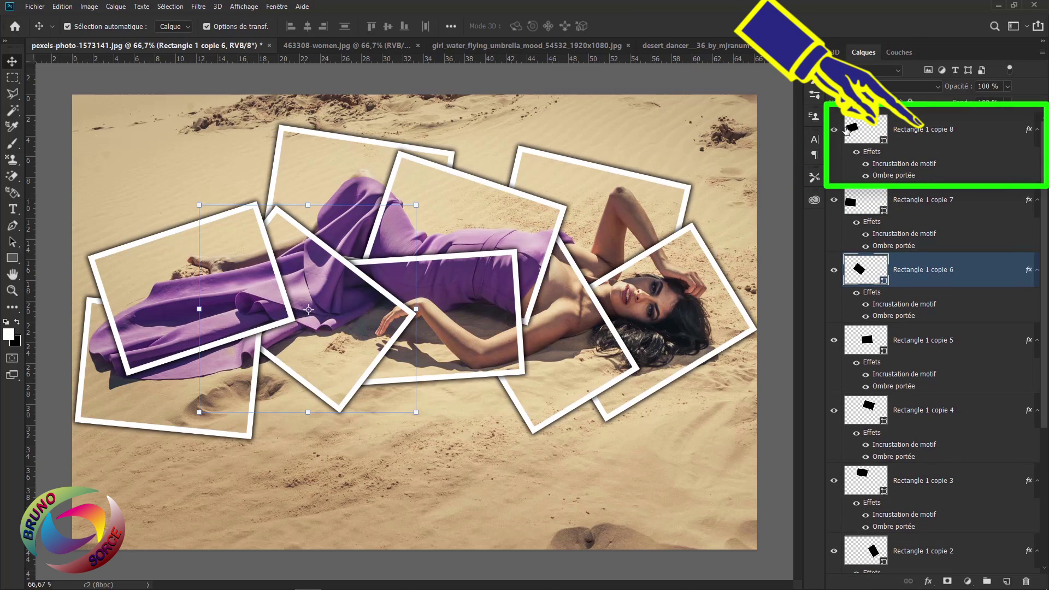
pyautogui.click(966, 135)
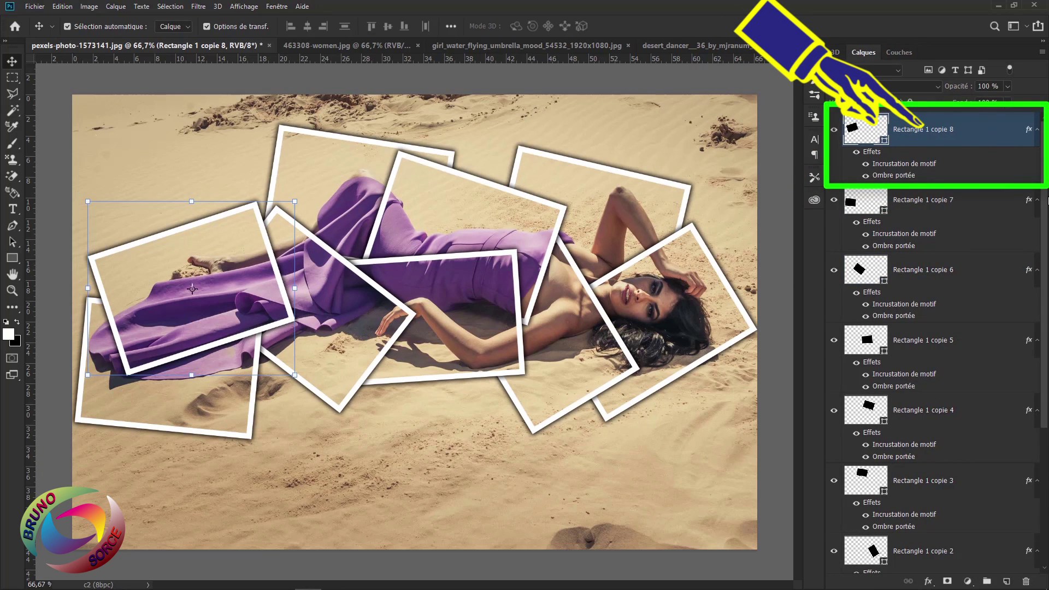
pyautogui.moveTo(1044, 205); pyautogui.dragTo(1033, 504)
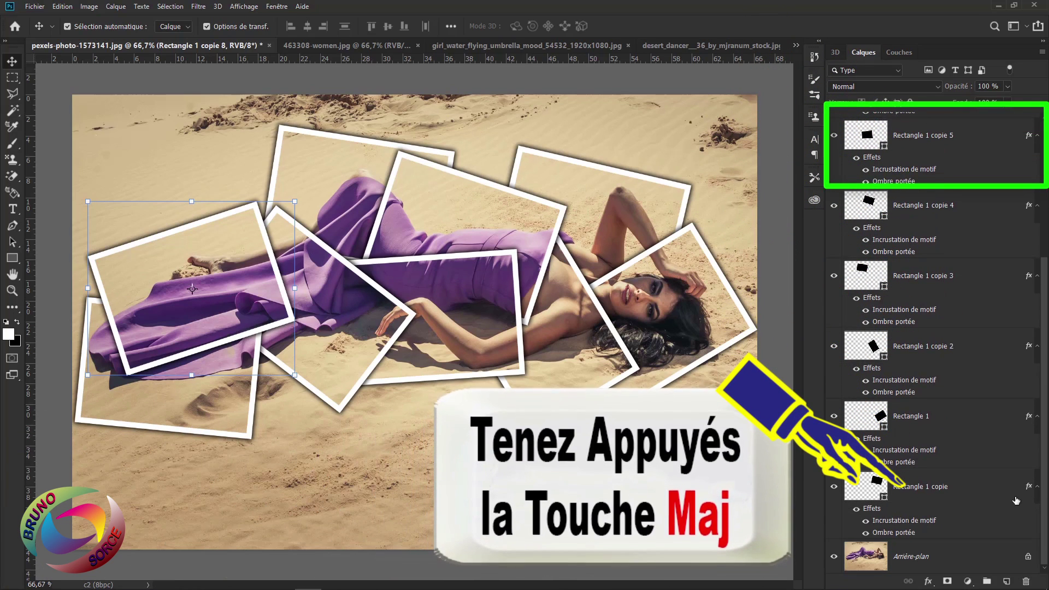
pyautogui.keyDown('shift'); pyautogui.click(982, 491); pyautogui.keyUp('shift')
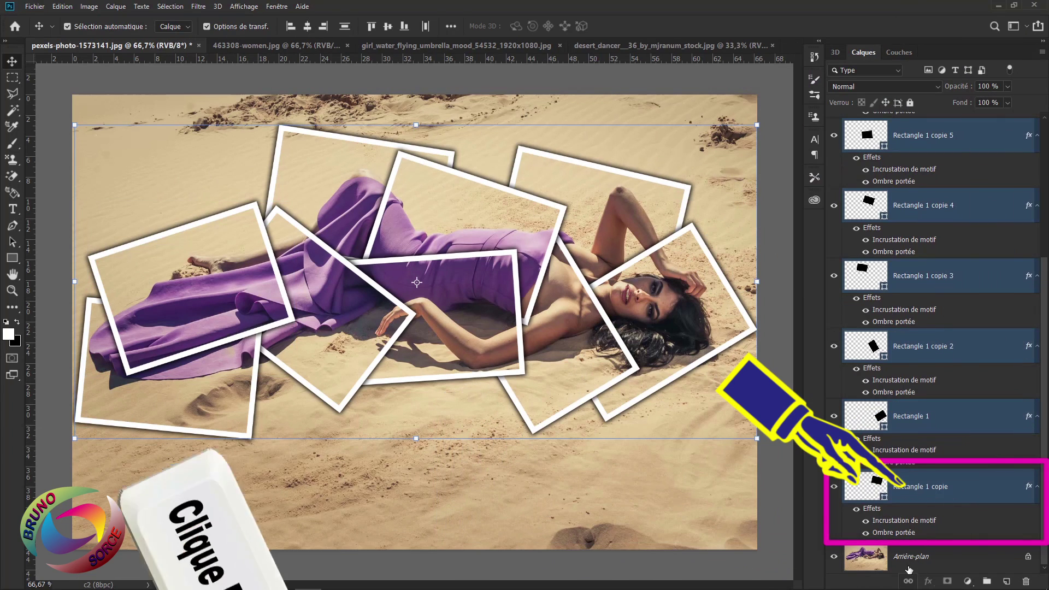
pyautogui.rightClick(927, 291)
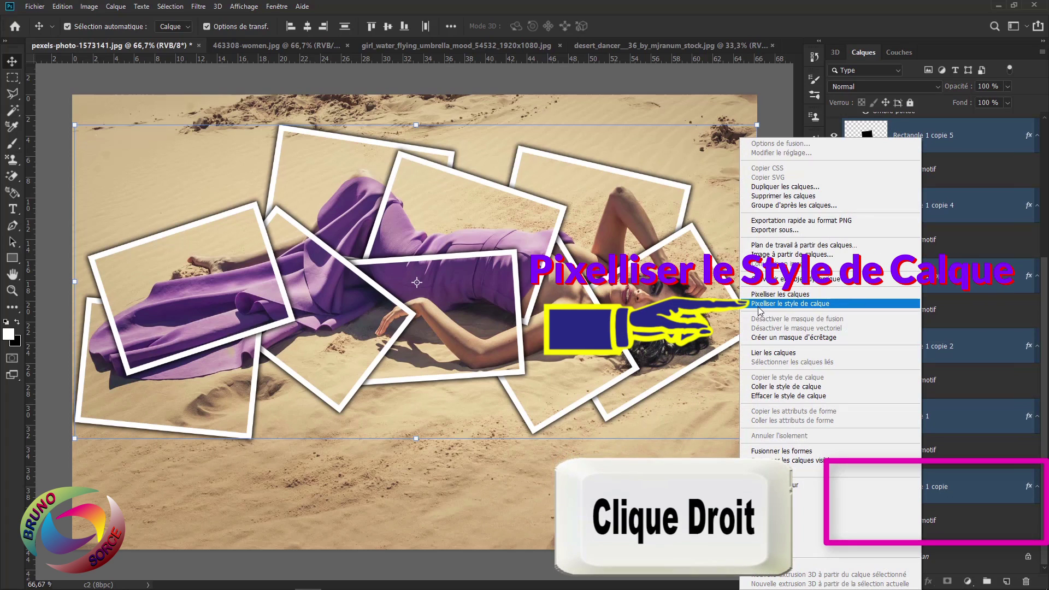
pyautogui.click(803, 304)
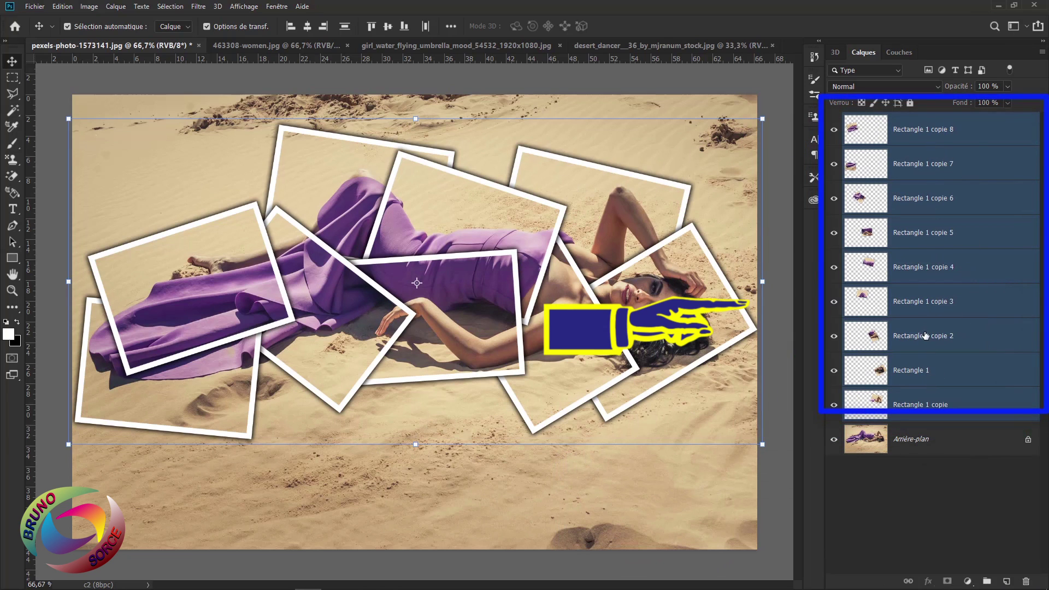
# Step: Convert all the selected rectangle layers into a single smart object
pyautogui.rightClick(916, 248)
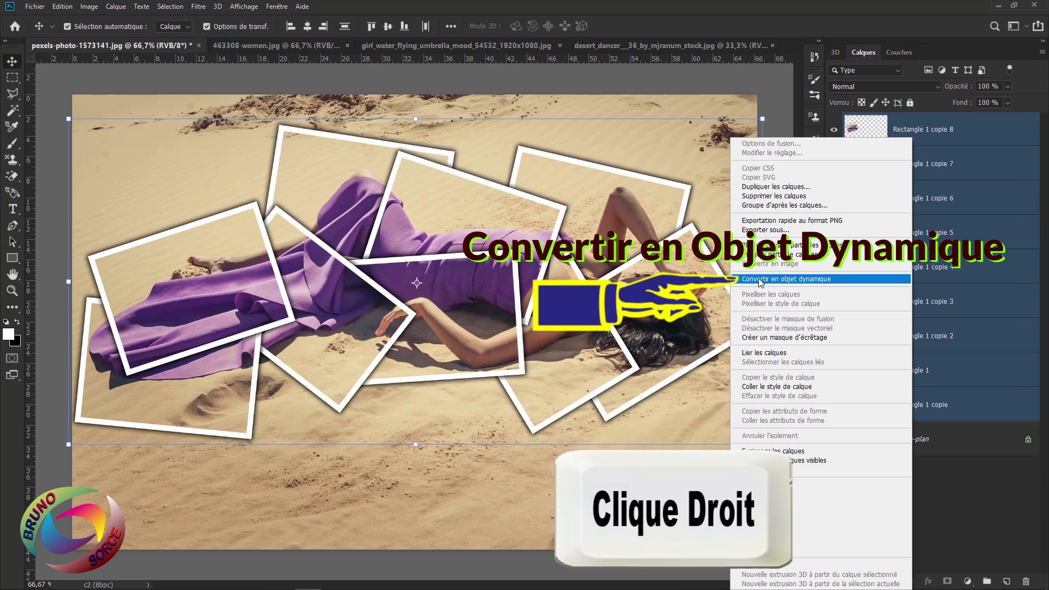
pyautogui.click(761, 283)
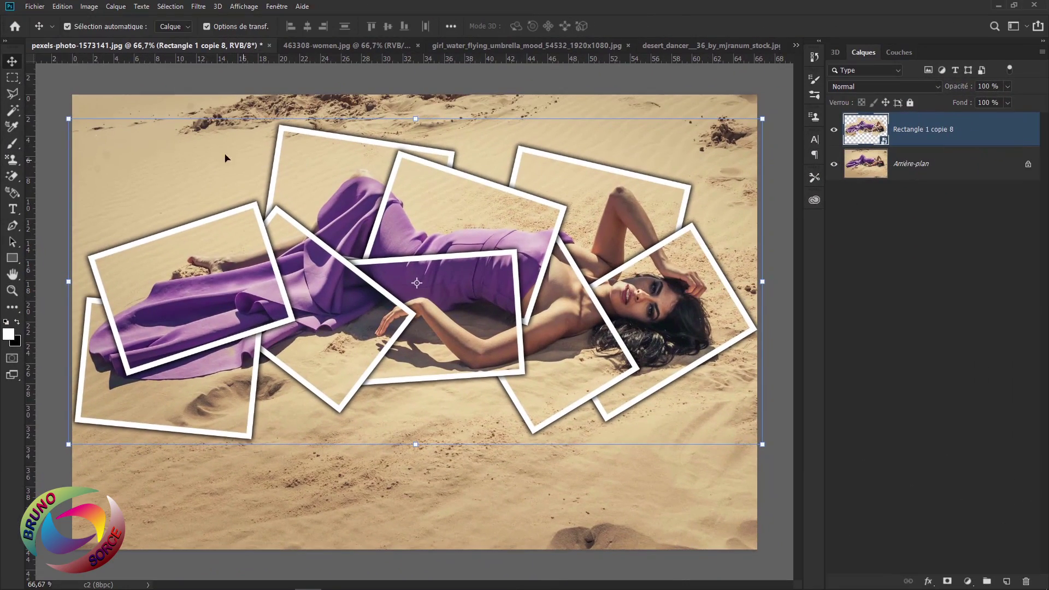
# Step: Add a Black & White adjustment layer with default settings directly above Arrière-plan
pyautogui.click(940, 176)
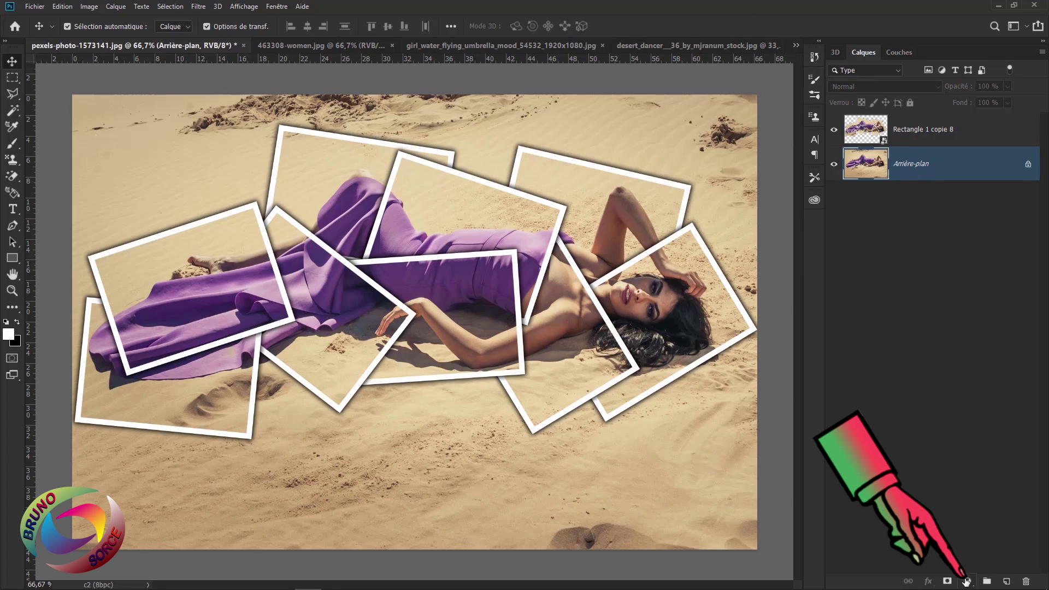
pyautogui.click(966, 583)
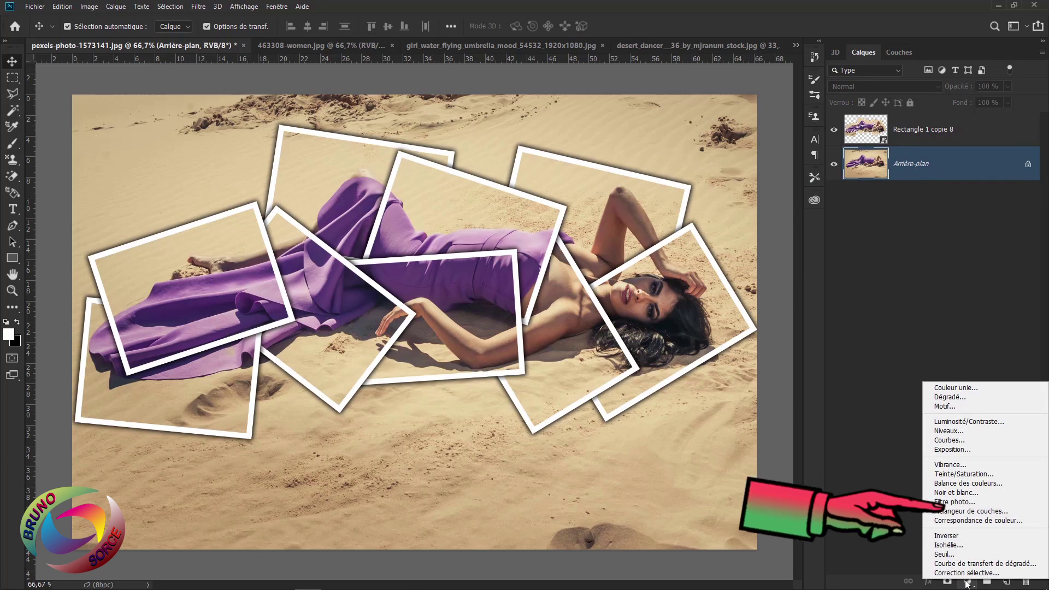
pyautogui.click(947, 493)
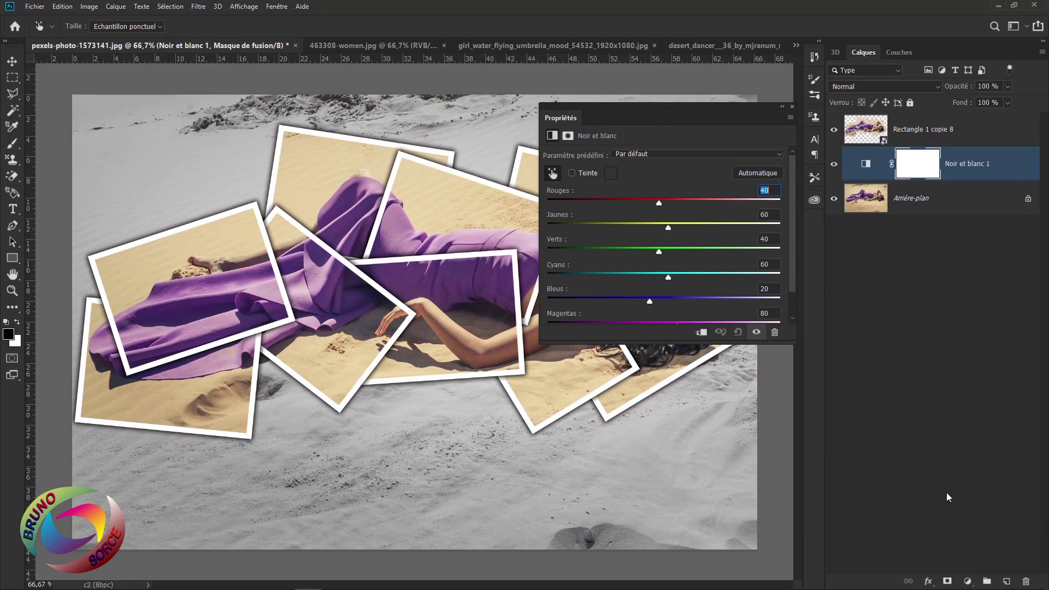
pyautogui.click(792, 107)
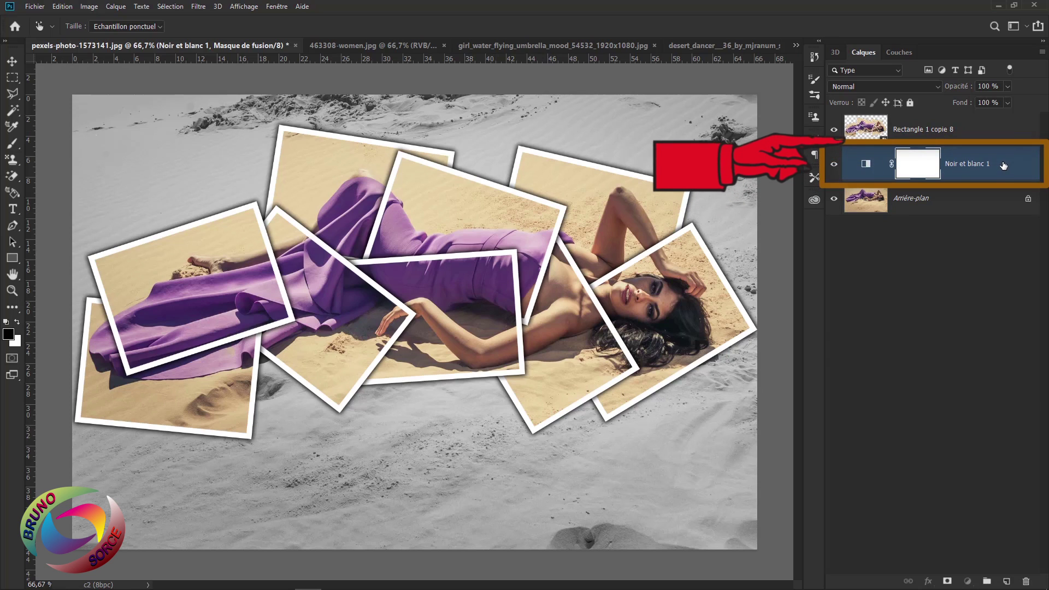
# Step: Move the Noir et blanc 1 adjustment above Rectangle 1 copie 8 and clip it to that layer
pyautogui.moveTo(1003, 166); pyautogui.dragTo(990, 121)
pyautogui.press('v')
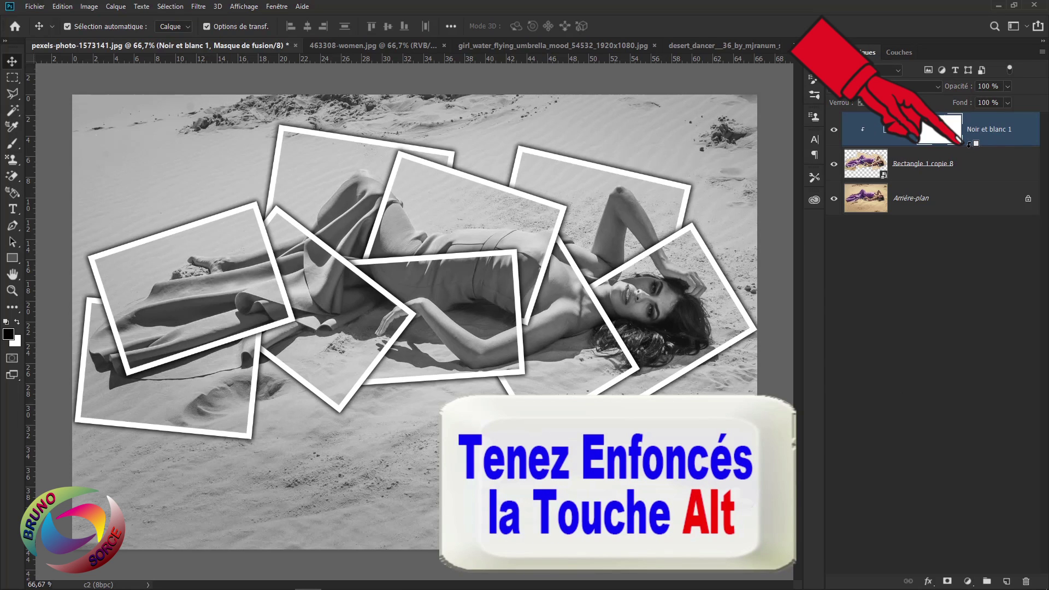
pyautogui.keyDown('alt'); pyautogui.click(968, 144); pyautogui.keyUp('alt')
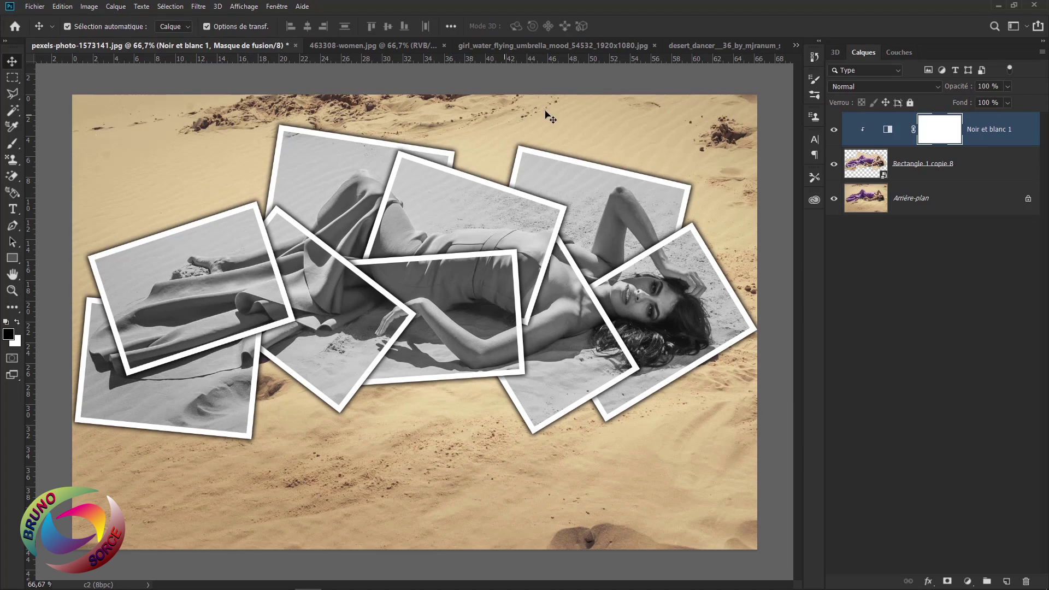
# Step: Add a second Black & White adjustment layer with default settings above Arrière-plan, beneath the photo frames
pyautogui.click(961, 199)
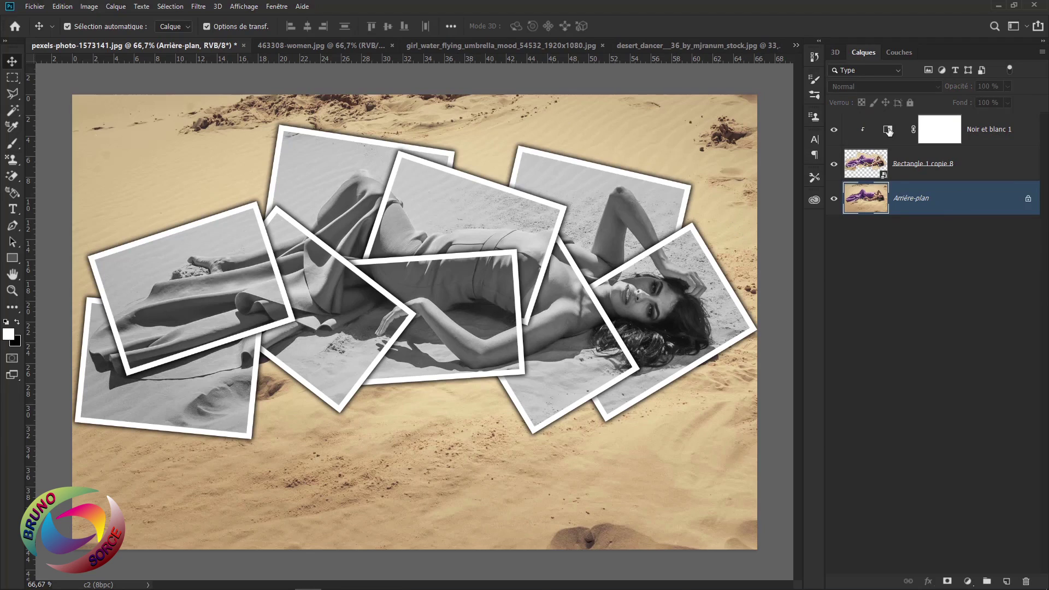
pyautogui.click(975, 580)
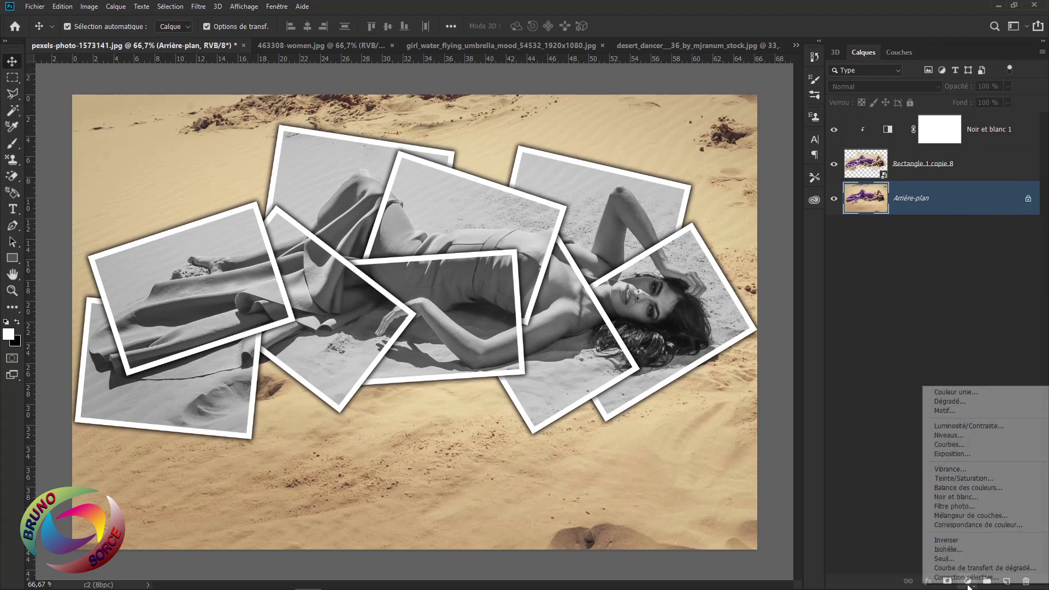
pyautogui.click(949, 497)
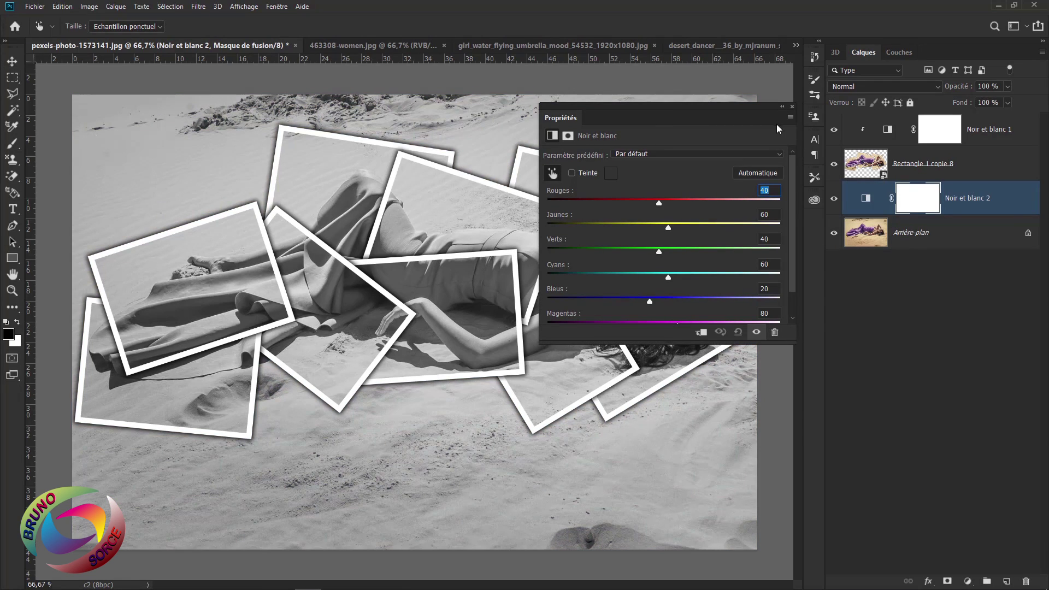
pyautogui.click(793, 107)
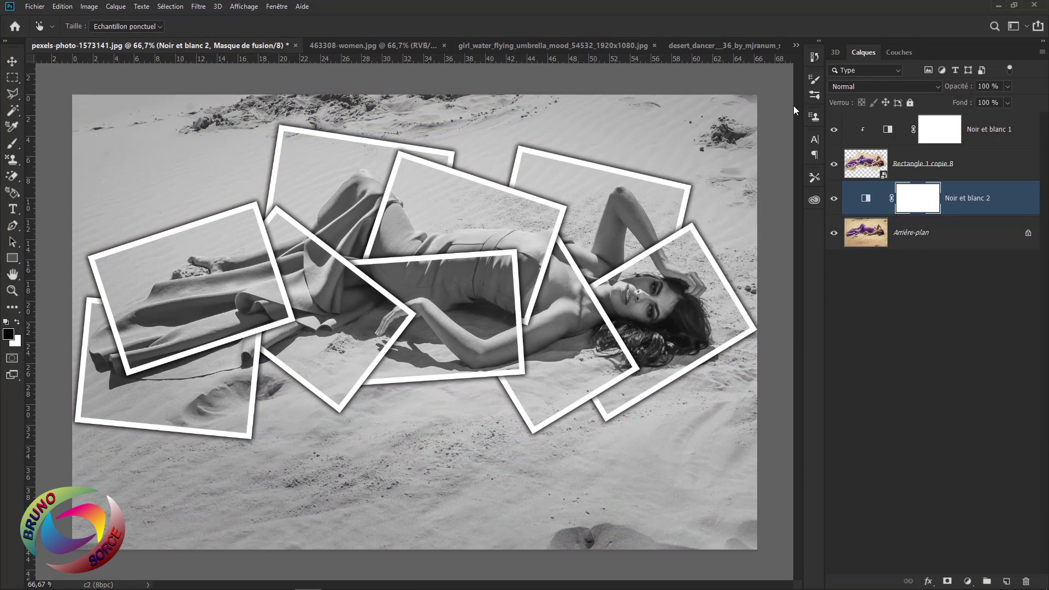
# Step: Compare the color and black-and-white variants using both adjustments' visibility, leaving Noir et blanc 1 hidden and Noir et blanc 2 shown
pyautogui.click(833, 199)
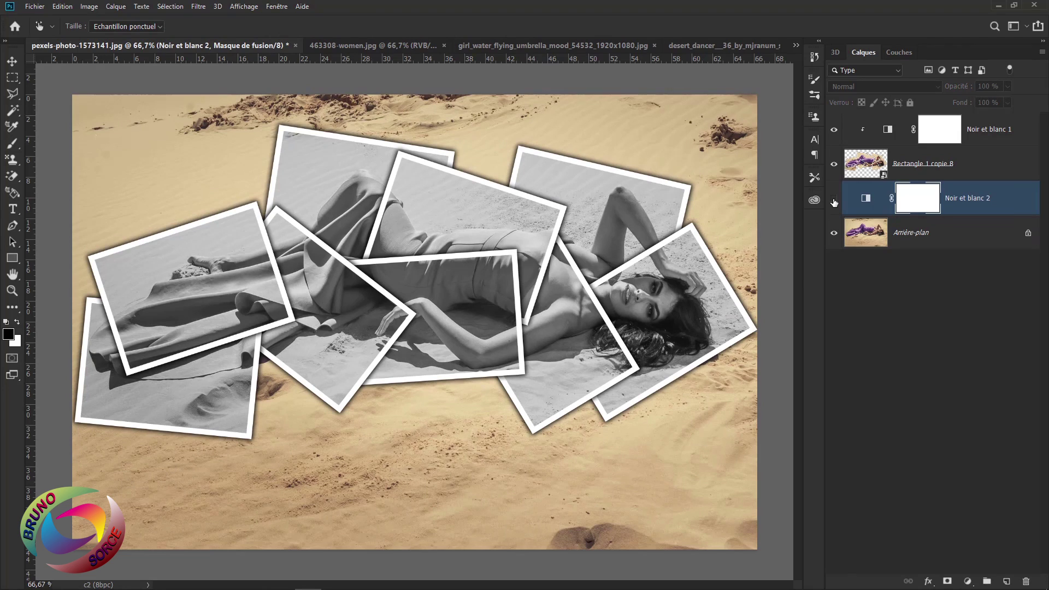
pyautogui.click(833, 129)
pyautogui.click(834, 198)
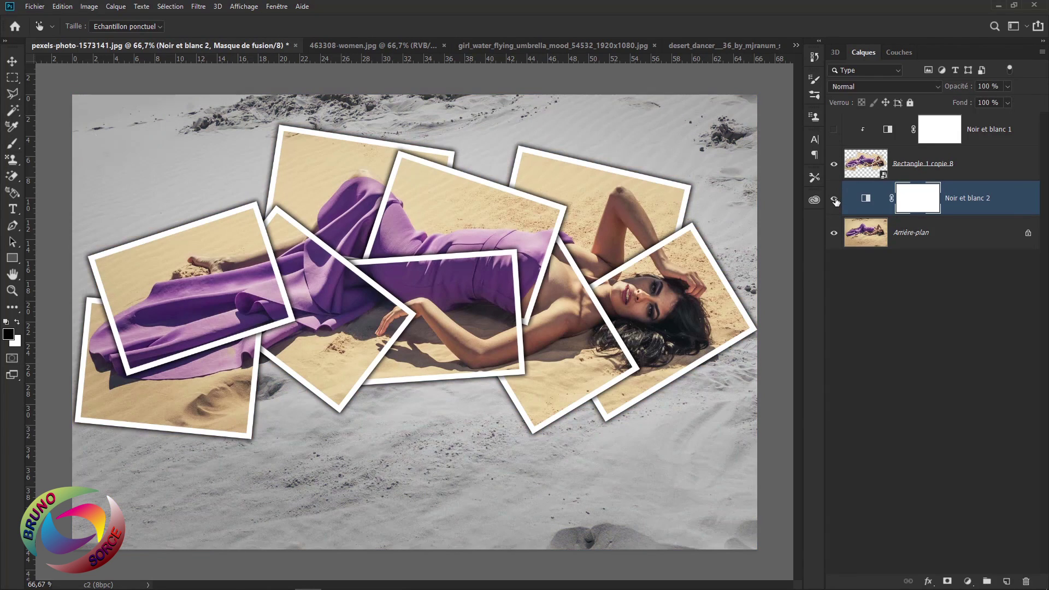
pyautogui.click(834, 130)
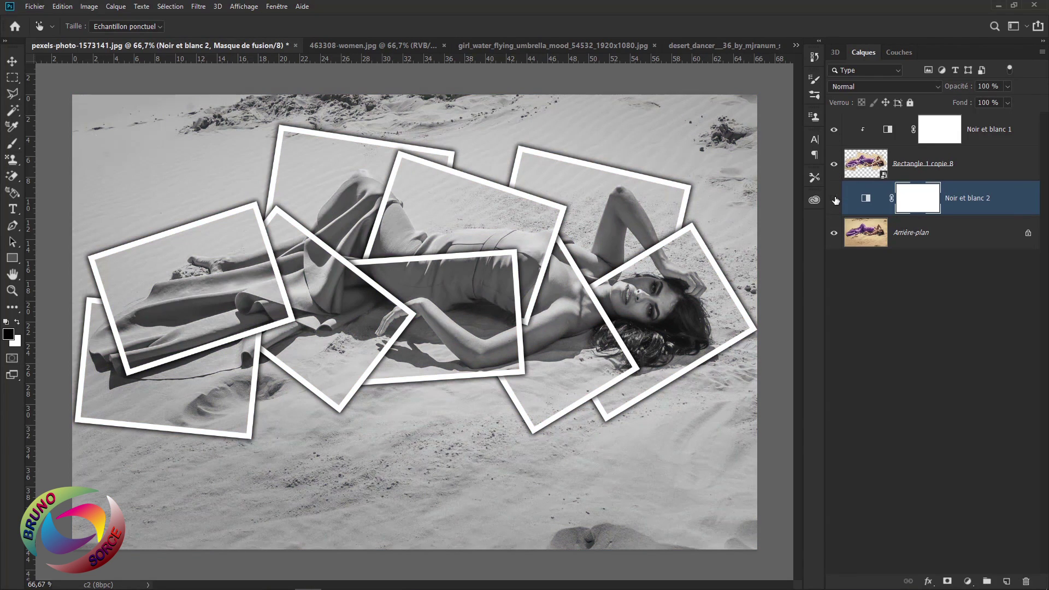
pyautogui.click(834, 199)
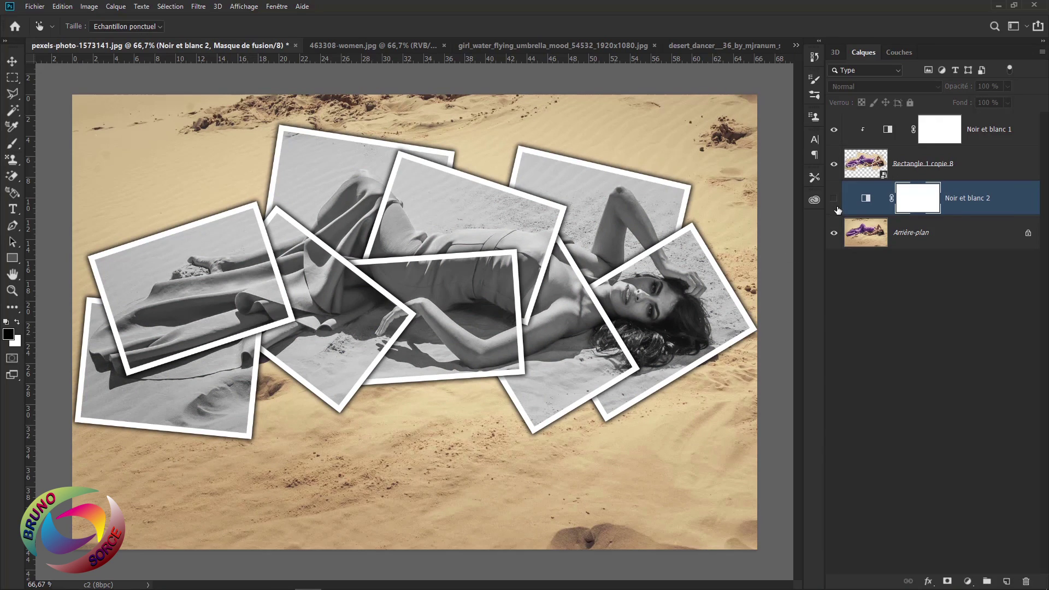
pyautogui.click(834, 200)
pyautogui.click(834, 131)
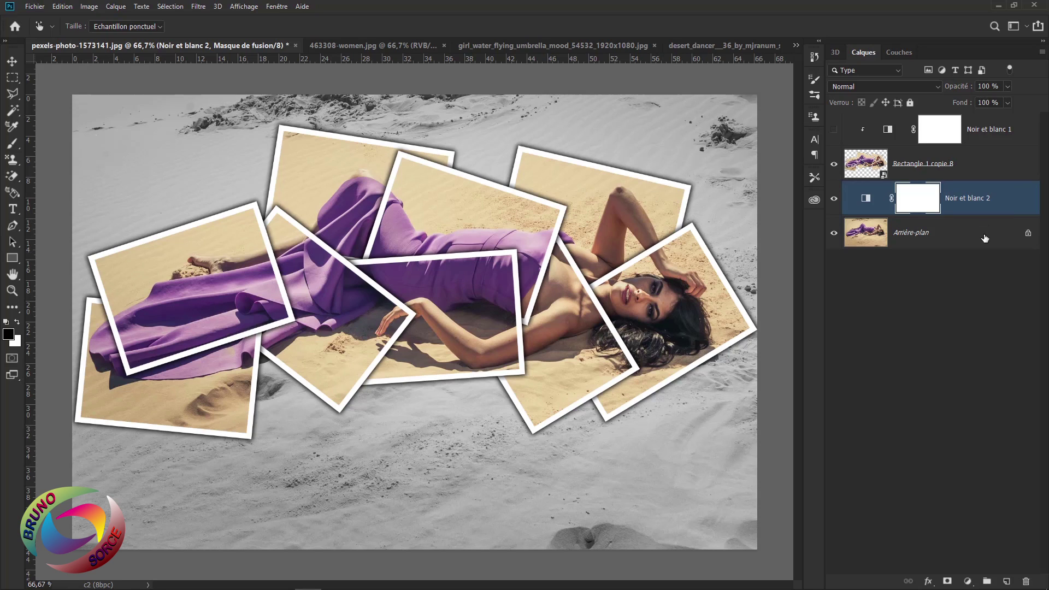
pyautogui.click(981, 237)
pyautogui.press('v')
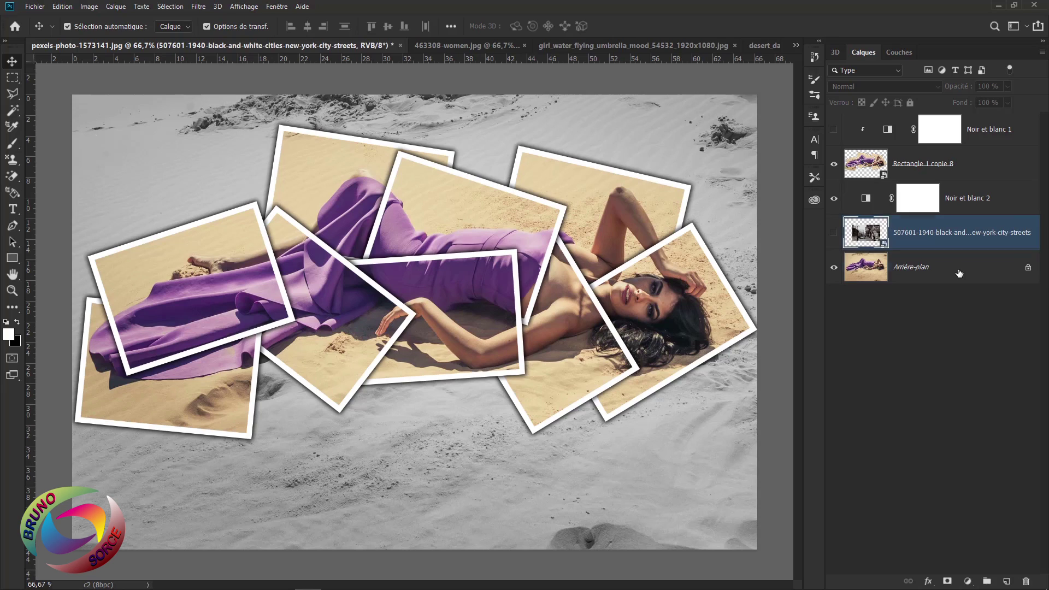
pyautogui.click(959, 267)
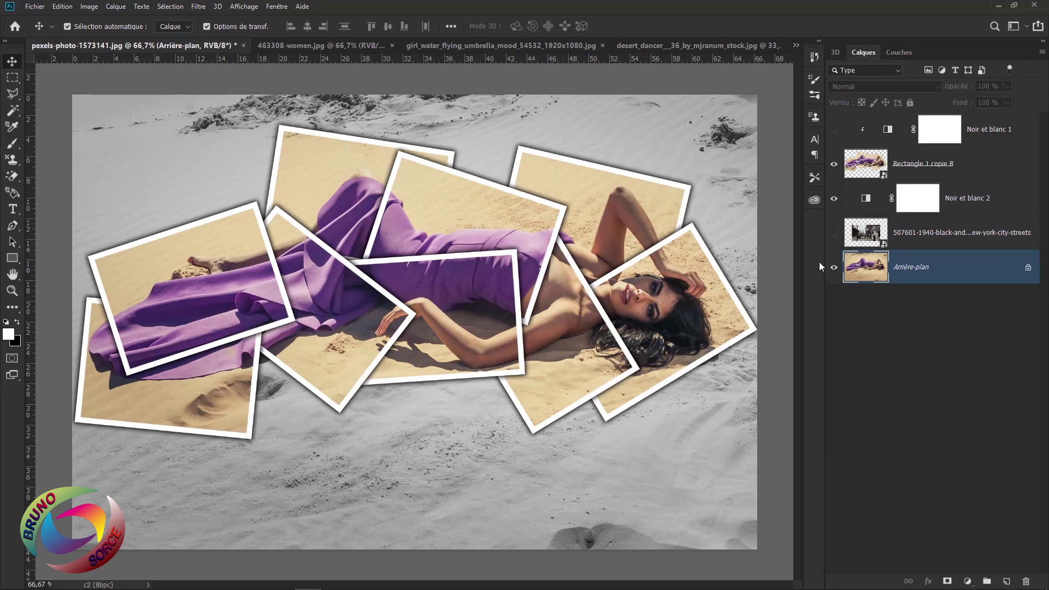
pyautogui.click(833, 234)
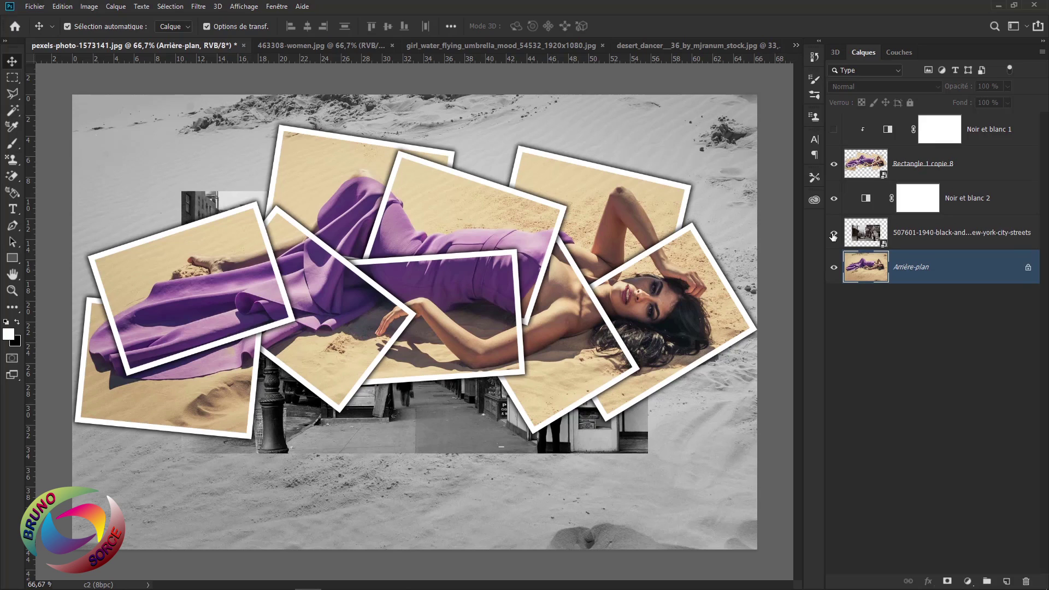
# Step: Scale the street image to about 179.34 % and position it to cover the canvas, apply the transform and hide its layer
pyautogui.click(895, 233)
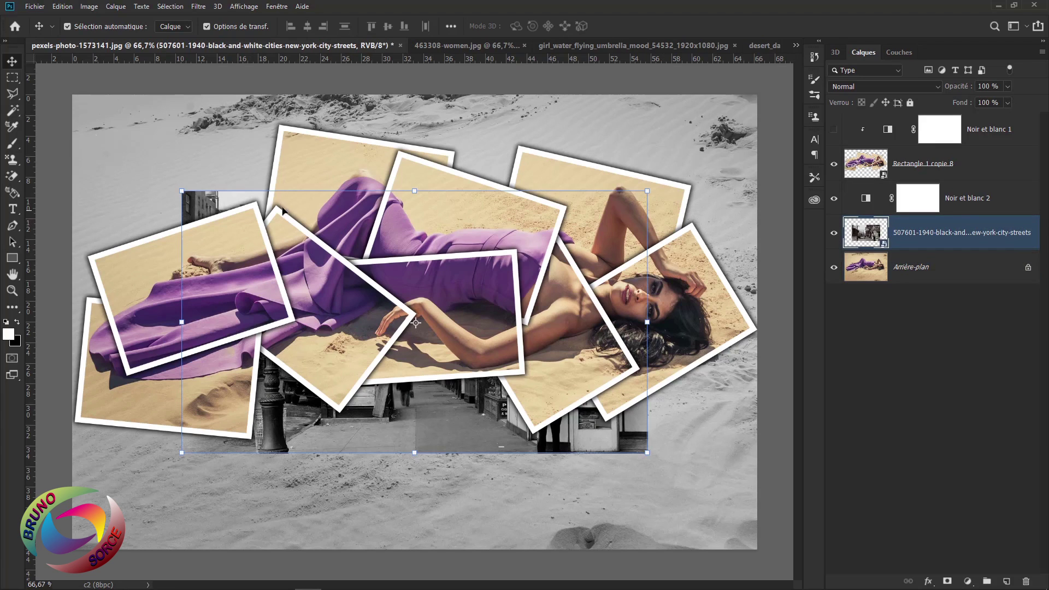
pyautogui.moveTo(182, 186); pyautogui.dragTo(65, 126)
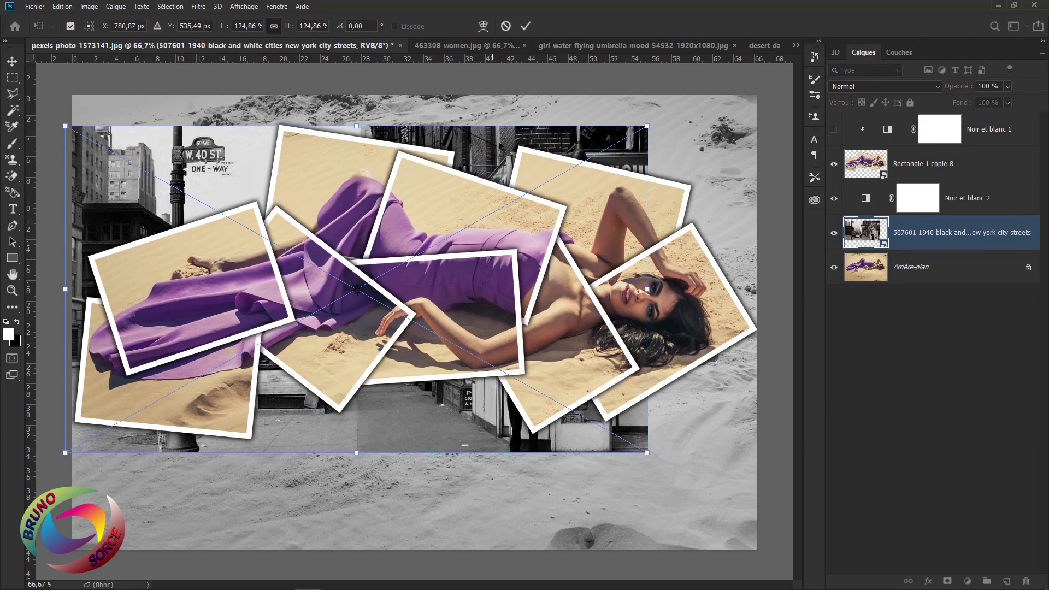
pyautogui.moveTo(647, 125); pyautogui.dragTo(757, 65)
pyautogui.moveTo(664, 163); pyautogui.dragTo(663, 186)
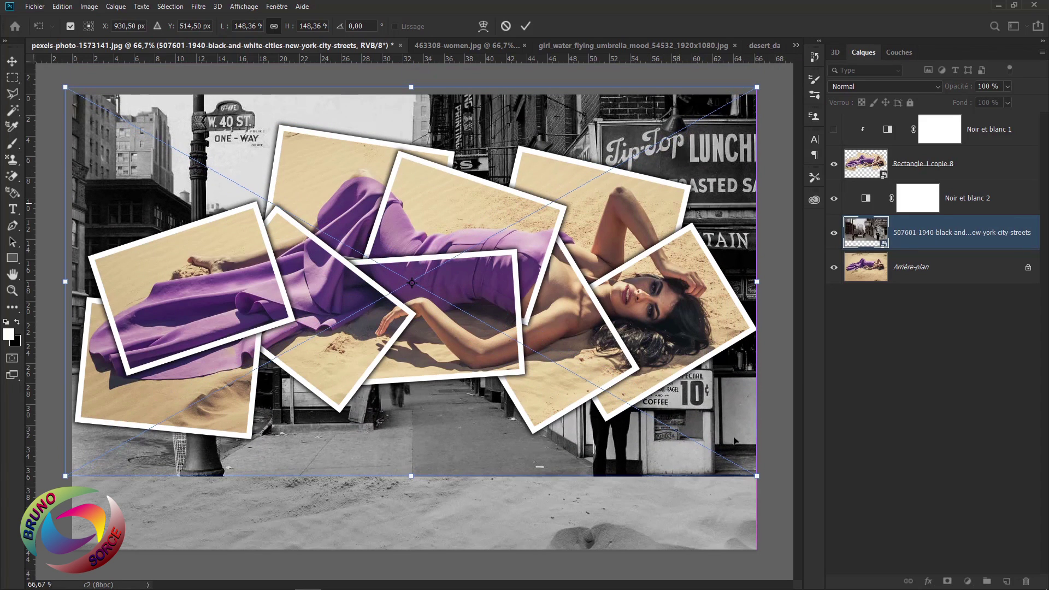
pyautogui.moveTo(756, 477); pyautogui.dragTo(901, 557)
pyautogui.moveTo(634, 417); pyautogui.dragTo(612, 416)
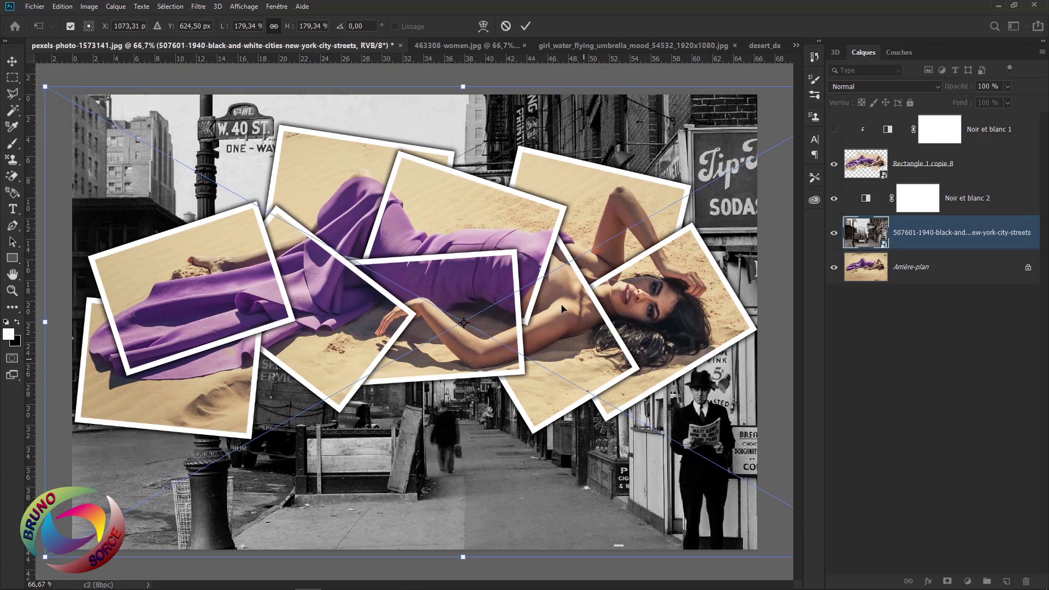
pyautogui.click(528, 29)
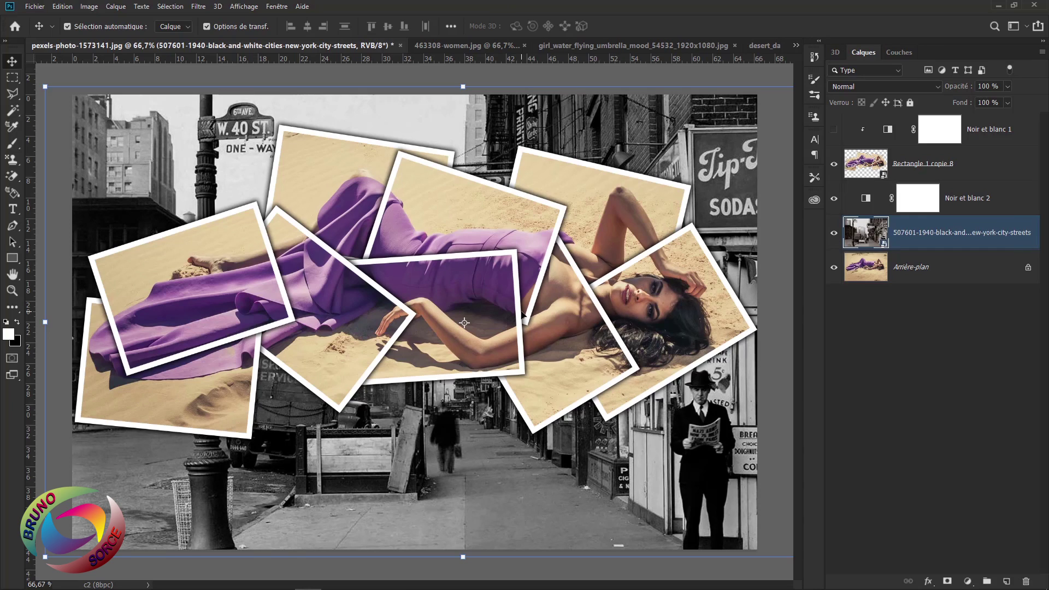
pyautogui.click(834, 233)
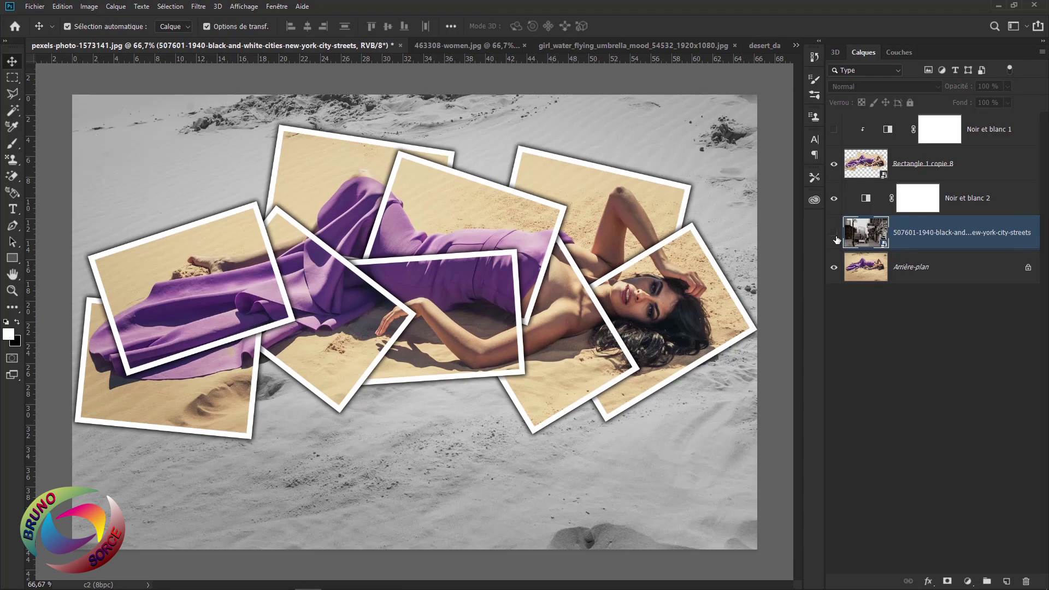
pyautogui.click(834, 235)
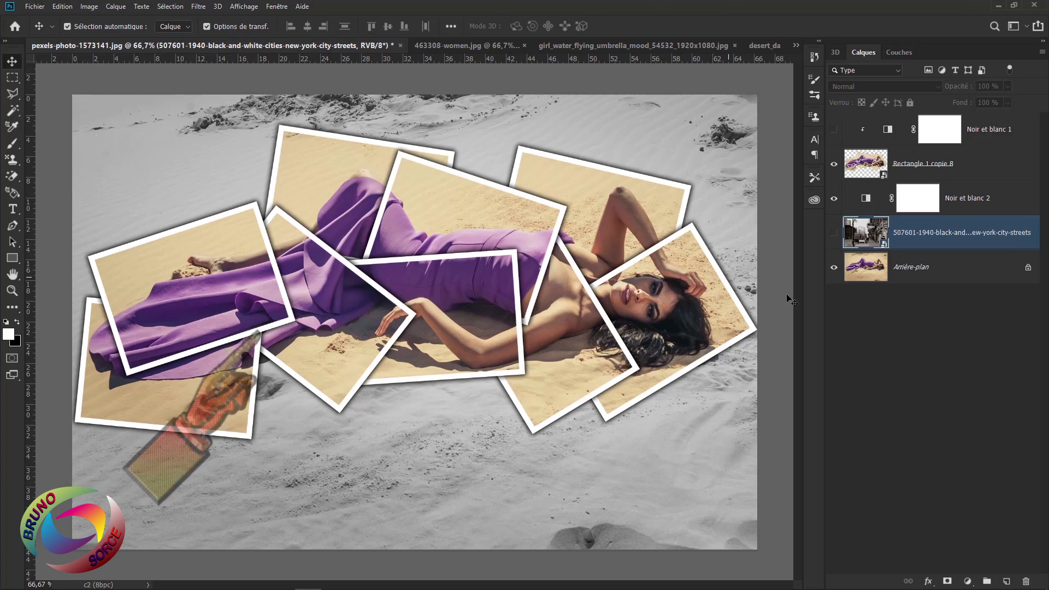
# Step: Create a new layer above Noir et blanc 1 and fill it with the black foreground color
pyautogui.click(987, 137)
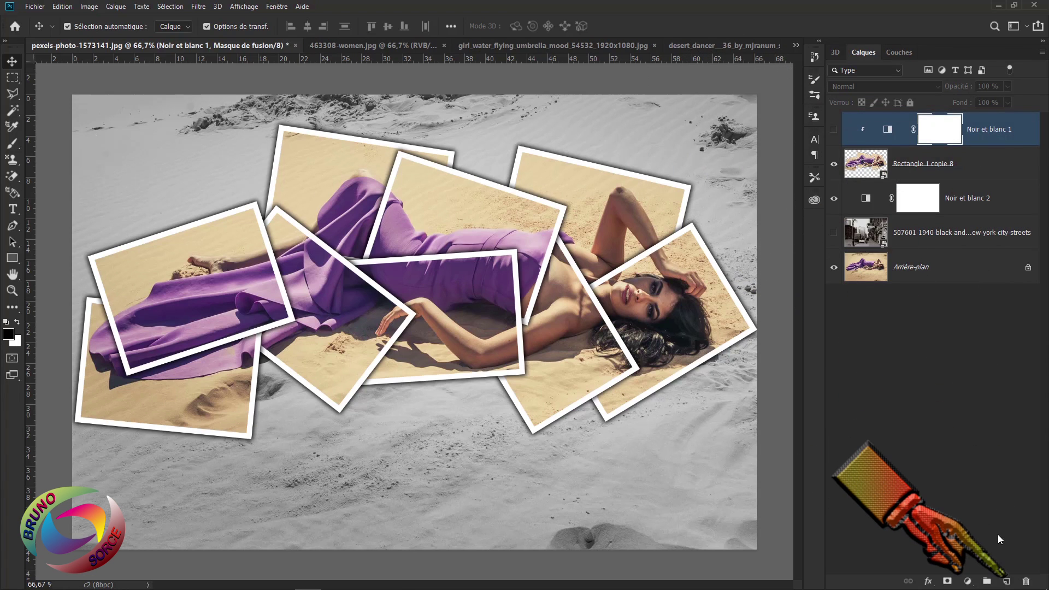
pyautogui.click(1007, 582)
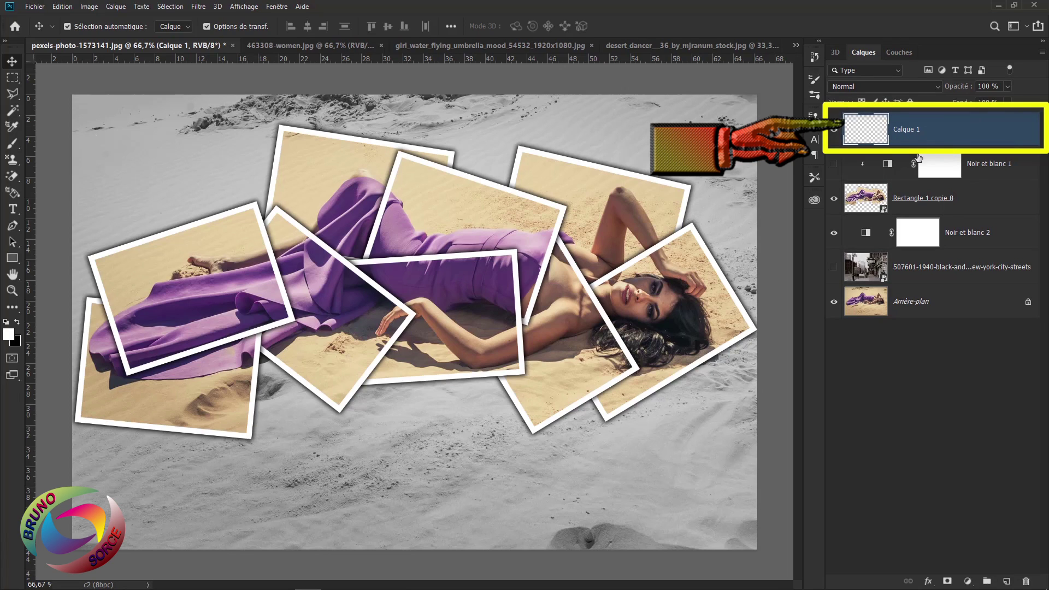
pyautogui.click(7, 325)
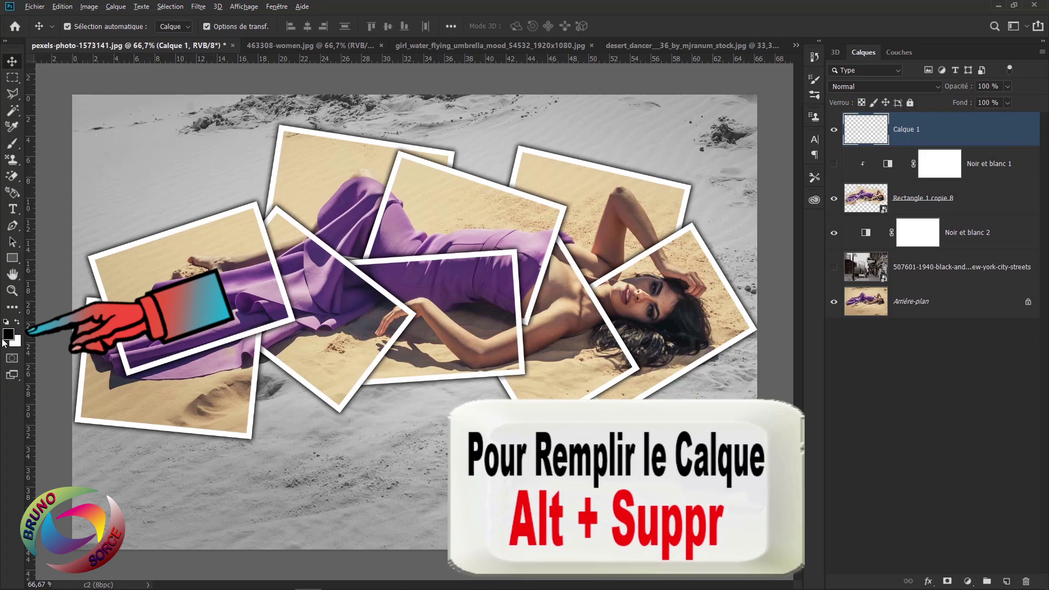
pyautogui.hotkey('alt', 'Delete')
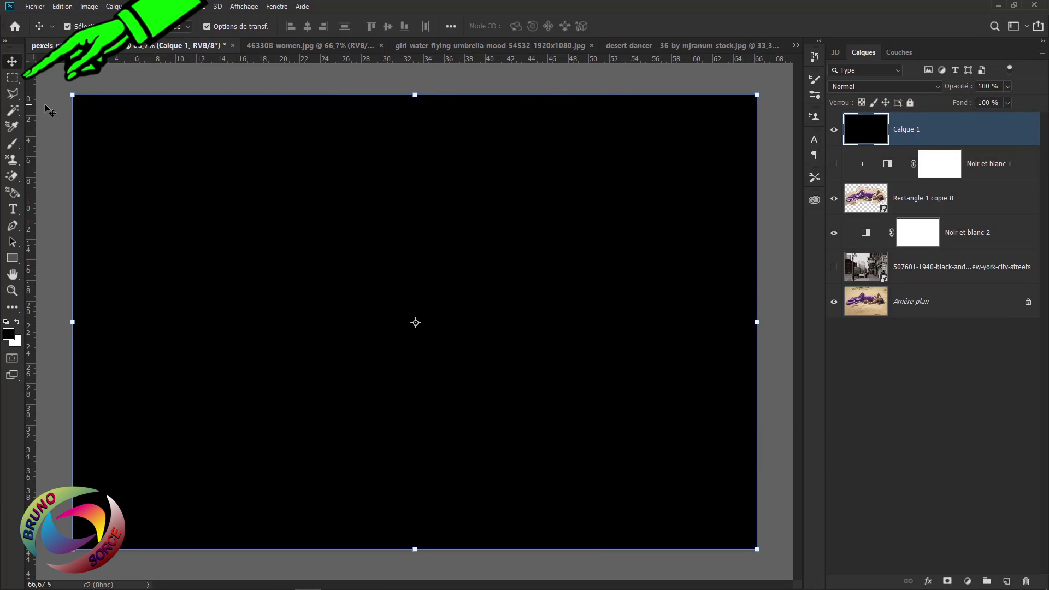
# Step: Select the whole canvas area on Calque 1 with the rectangular selection tool
pyautogui.click(15, 80)
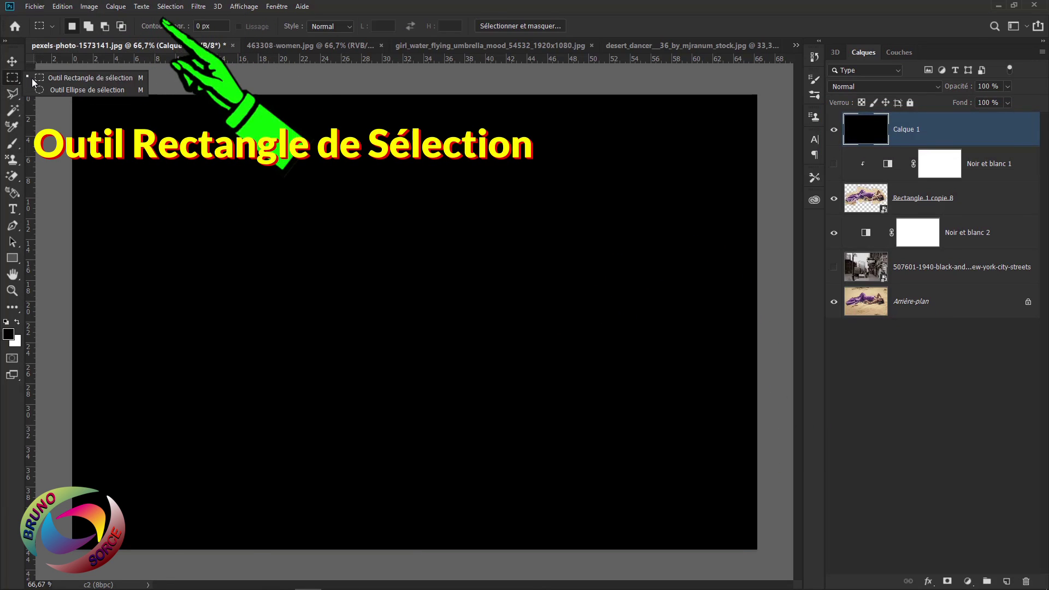
pyautogui.click(71, 78)
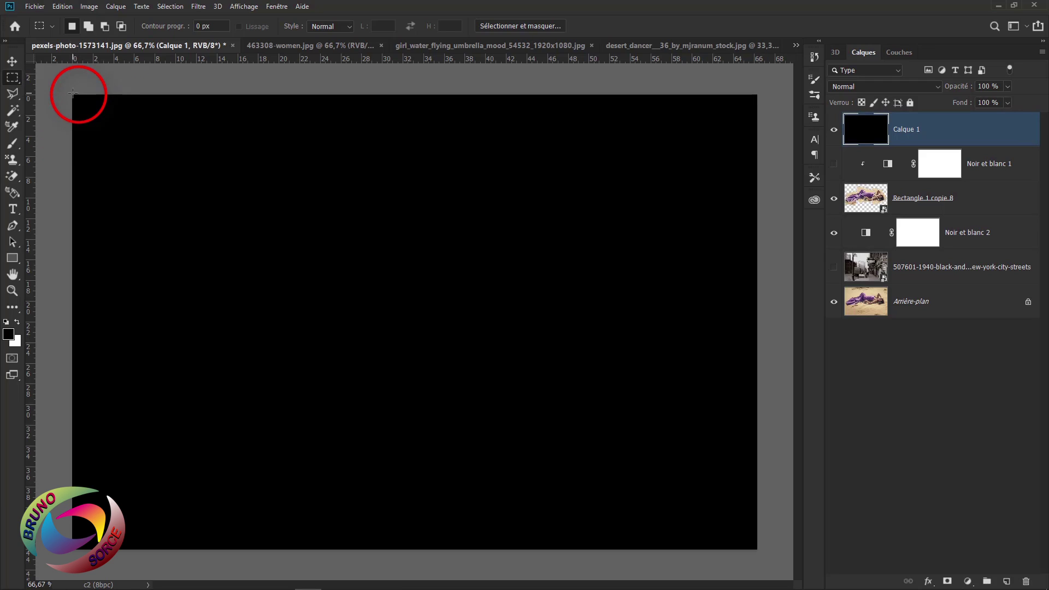
pyautogui.moveTo(71, 94); pyautogui.dragTo(757, 549)
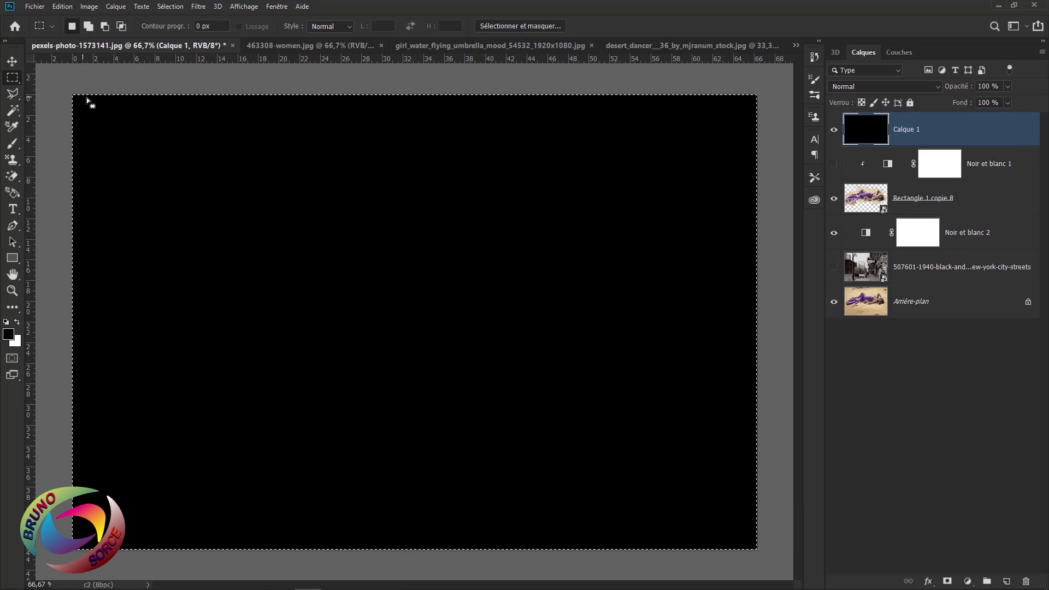
# Step: Stroke the selection with a 20 px white contour positioned inside (Intérieur) at 100 % opacity, and deselect
pyautogui.rightClick(412, 140)
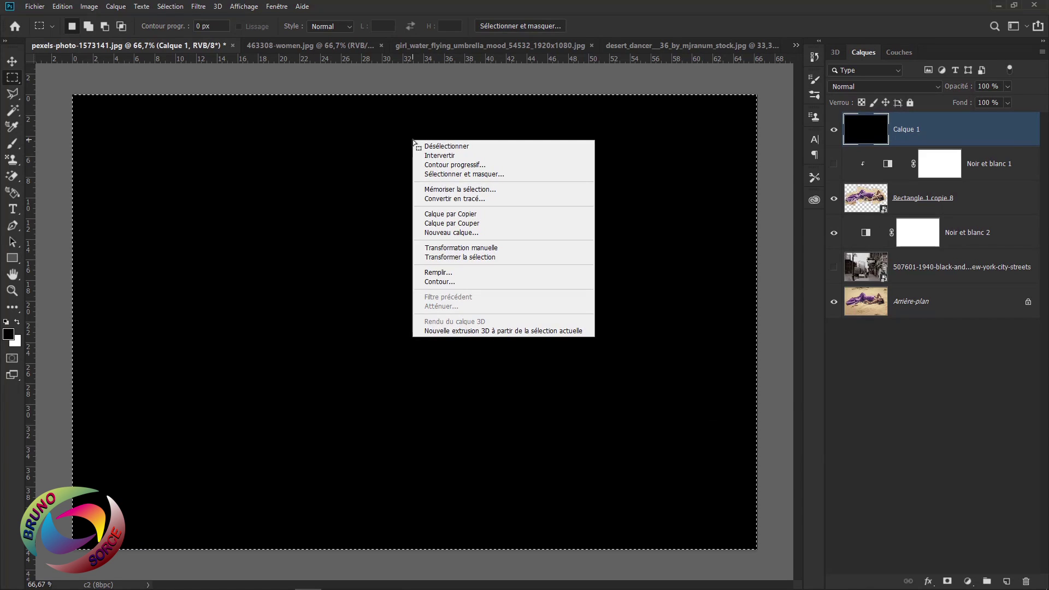
pyautogui.click(437, 280)
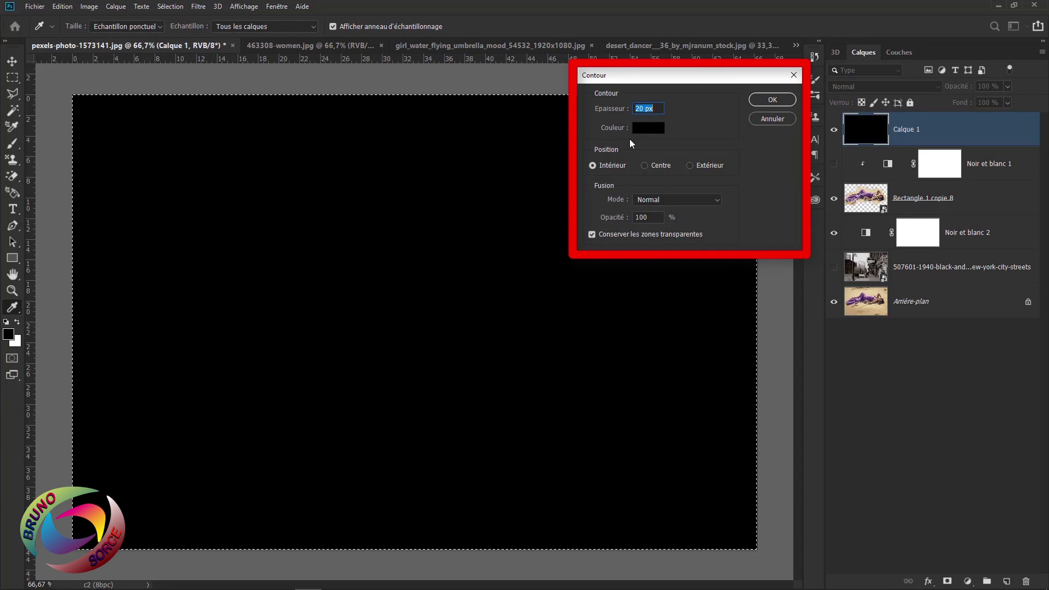
pyautogui.click(644, 130)
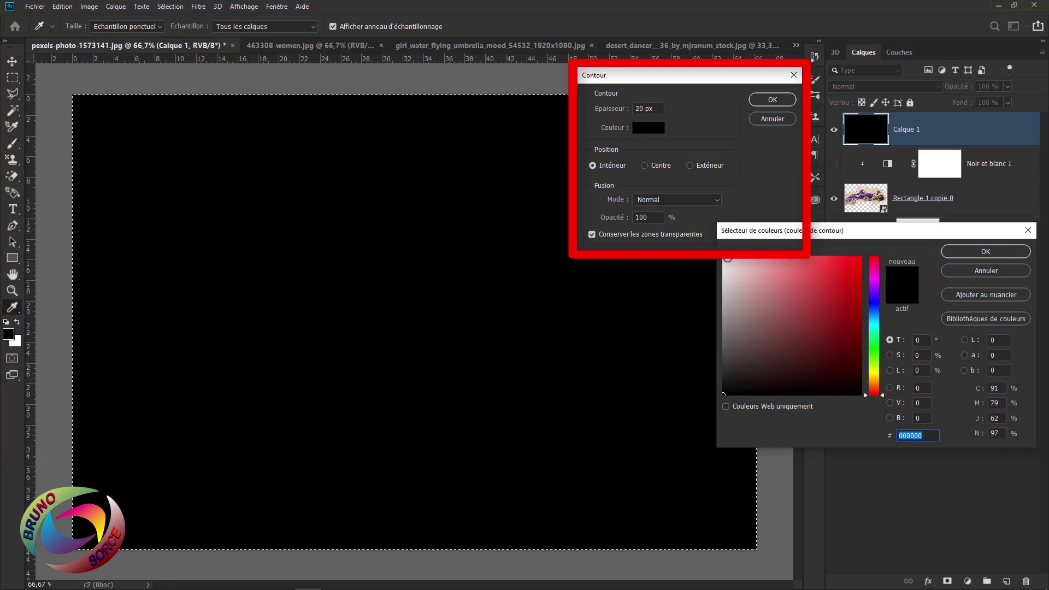
pyautogui.click(726, 258)
pyautogui.click(964, 253)
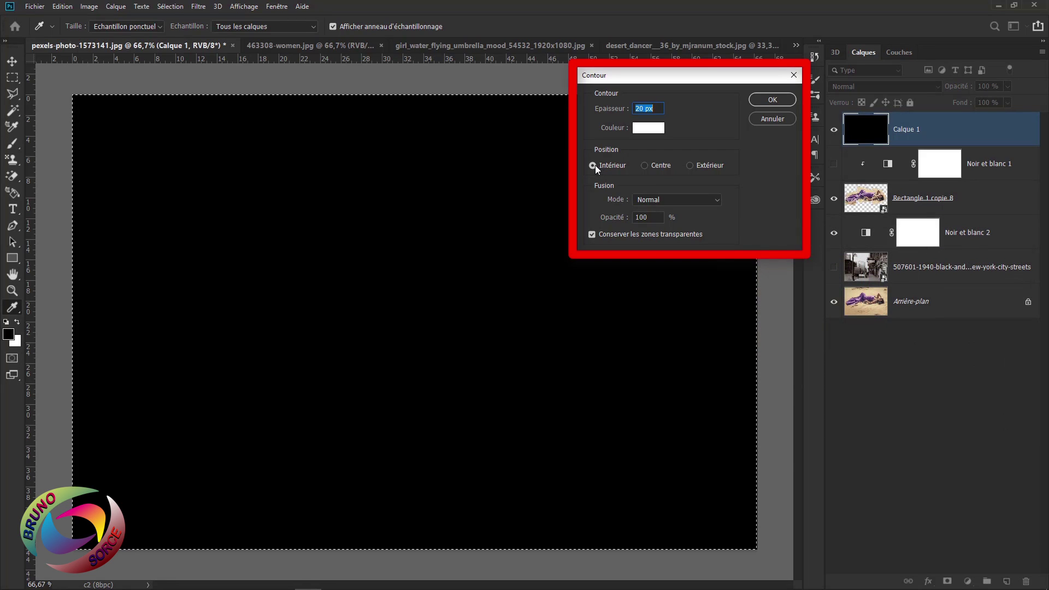
pyautogui.click(643, 166)
pyautogui.click(690, 166)
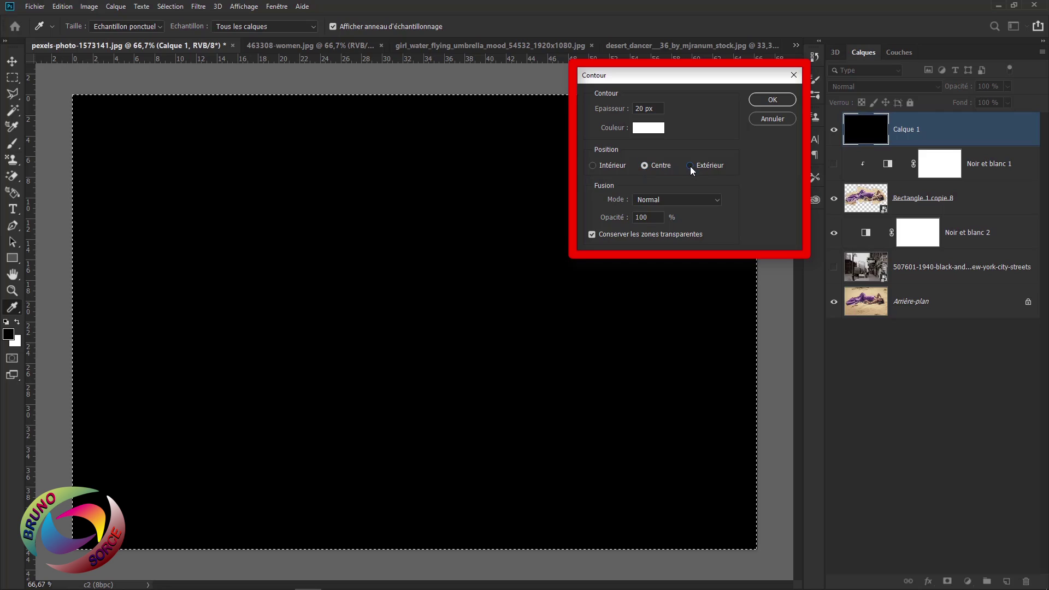
pyautogui.click(594, 166)
pyautogui.click(770, 101)
pyautogui.press('m')
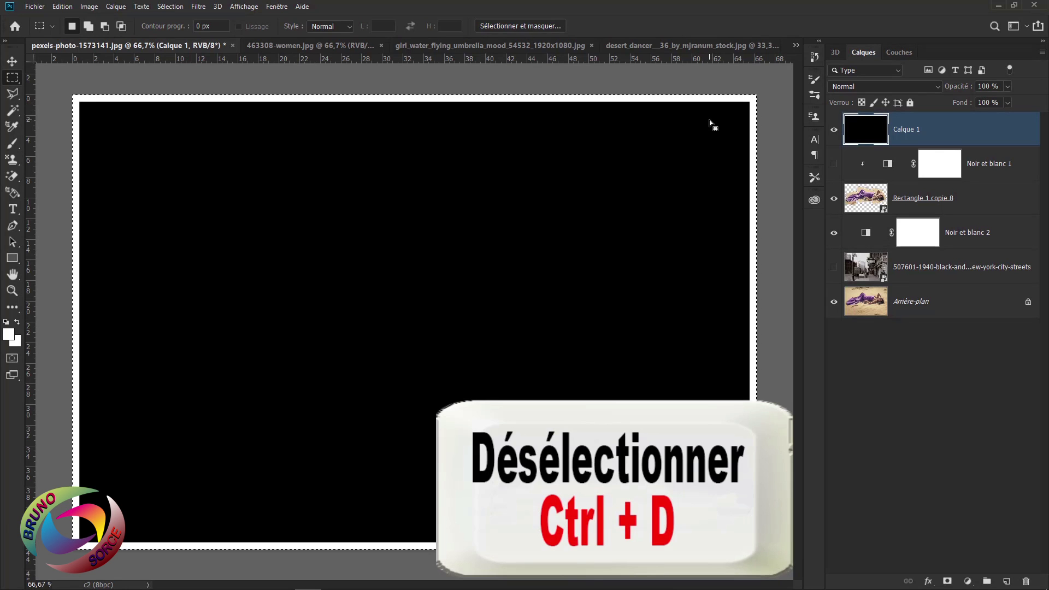
pyautogui.hotkey('ctrl', 'd')
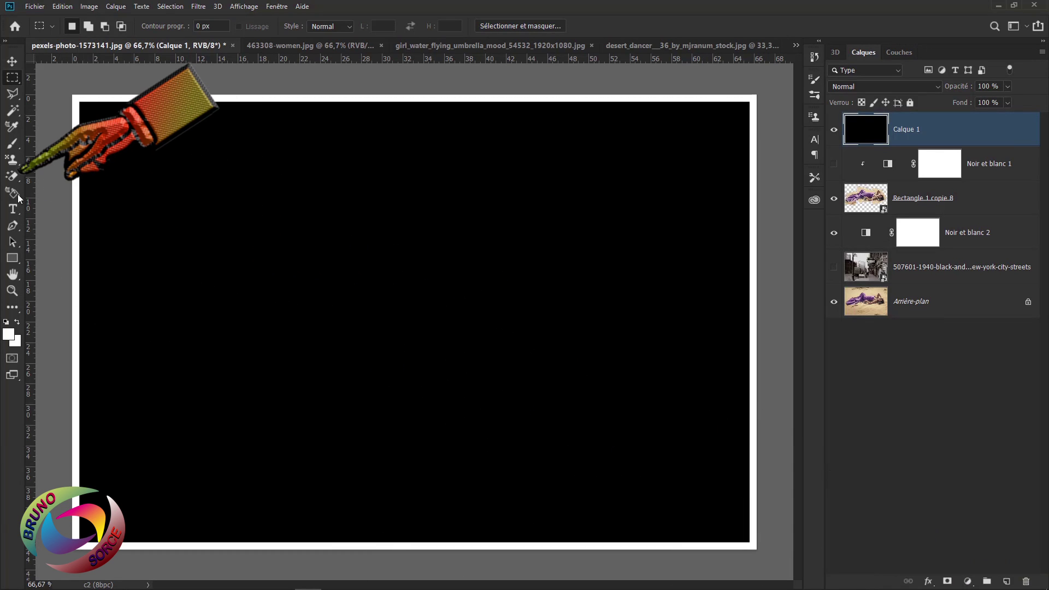
# Step: Erase the black fill inside the white border on Calque 1 with the Magic Eraser (Gomme magique), tolerance 32
pyautogui.click(13, 178)
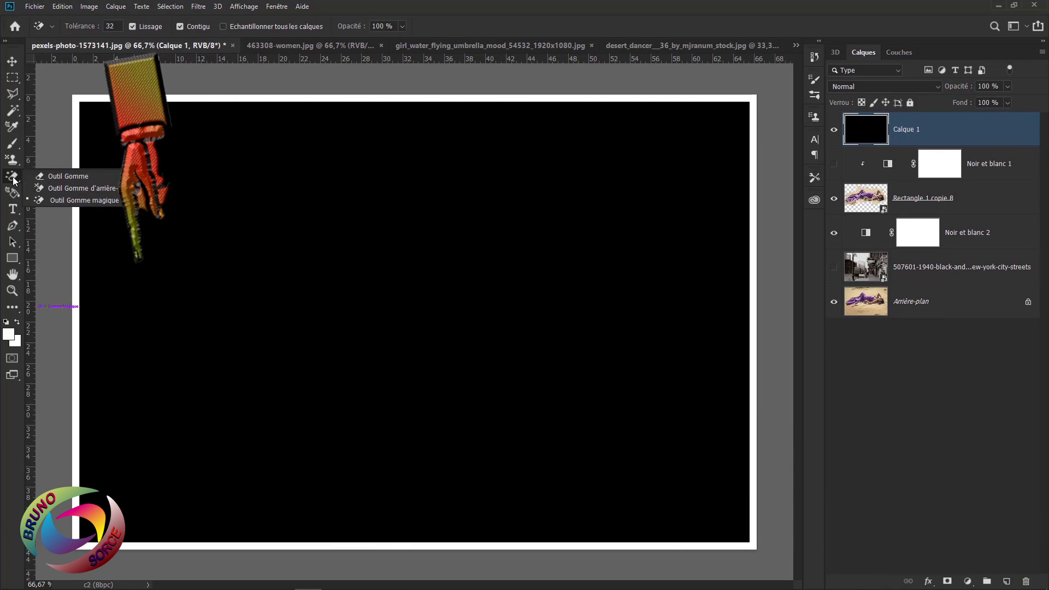
pyautogui.click(64, 201)
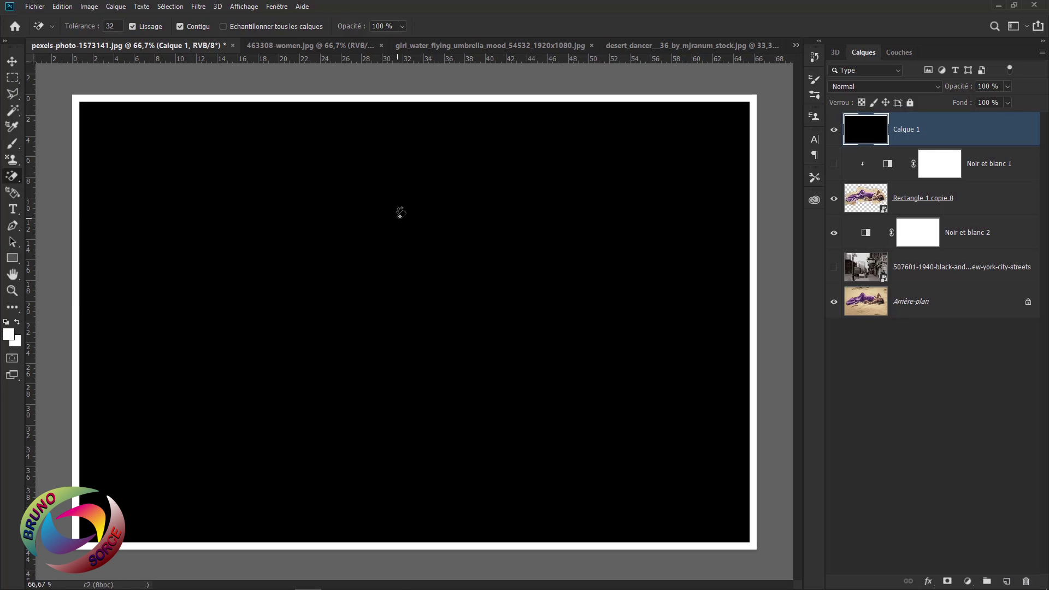
pyautogui.click(400, 213)
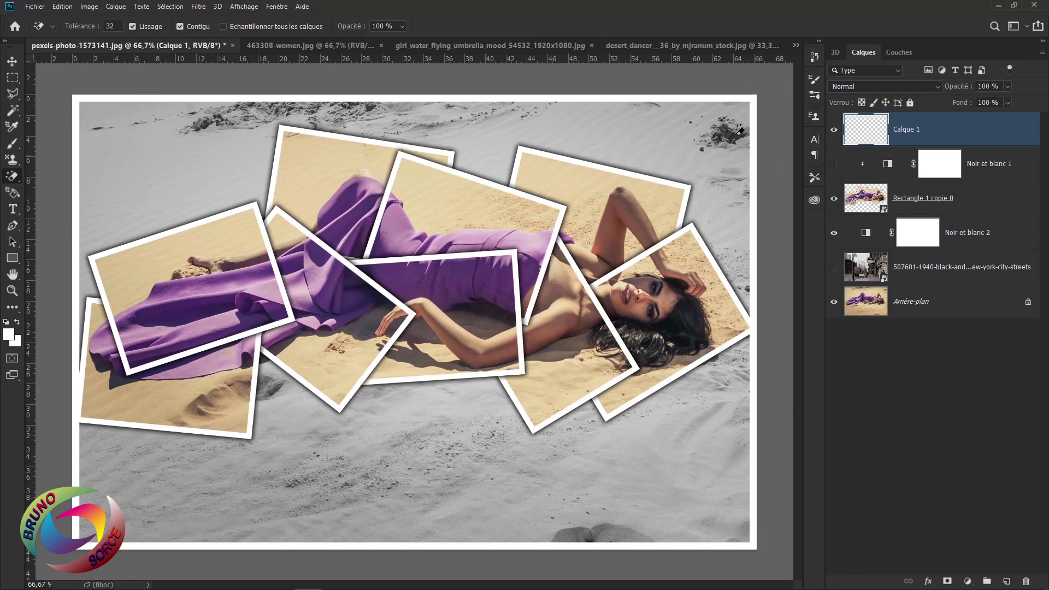
pyautogui.press('v')
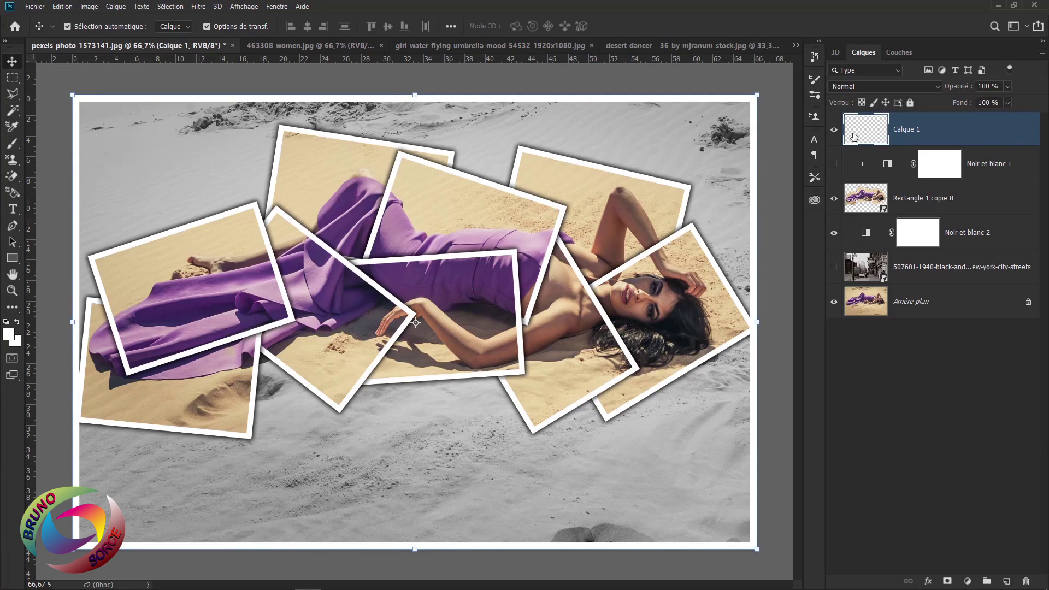
# Step: Try a pattern overlay (Incrustation de motif) on the Calque 1 border using grainy, diagonal-line and checkered patterns
pyautogui.doubleClick(1023, 143)
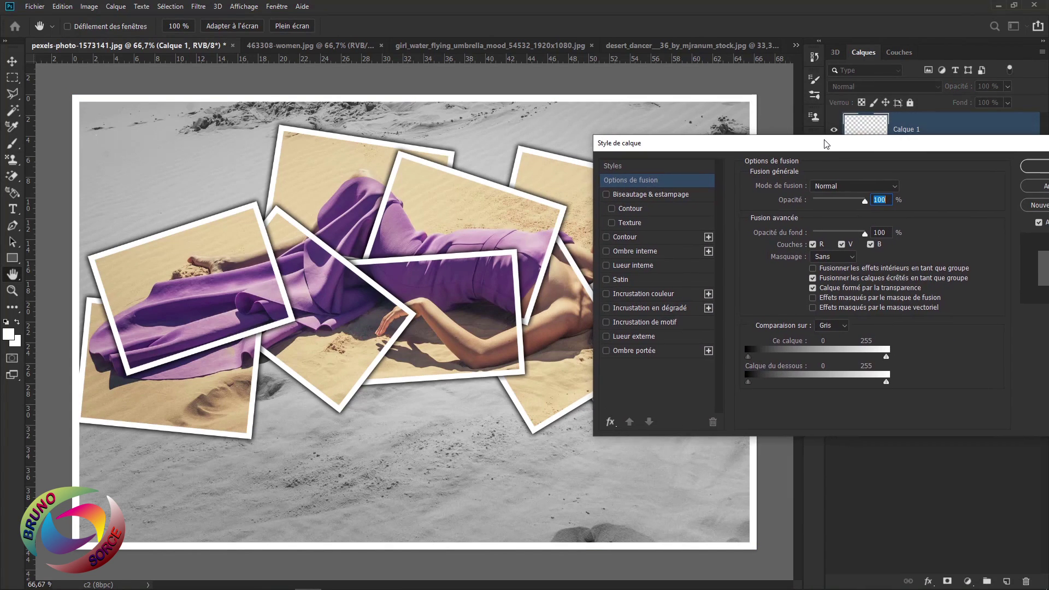
pyautogui.click(632, 324)
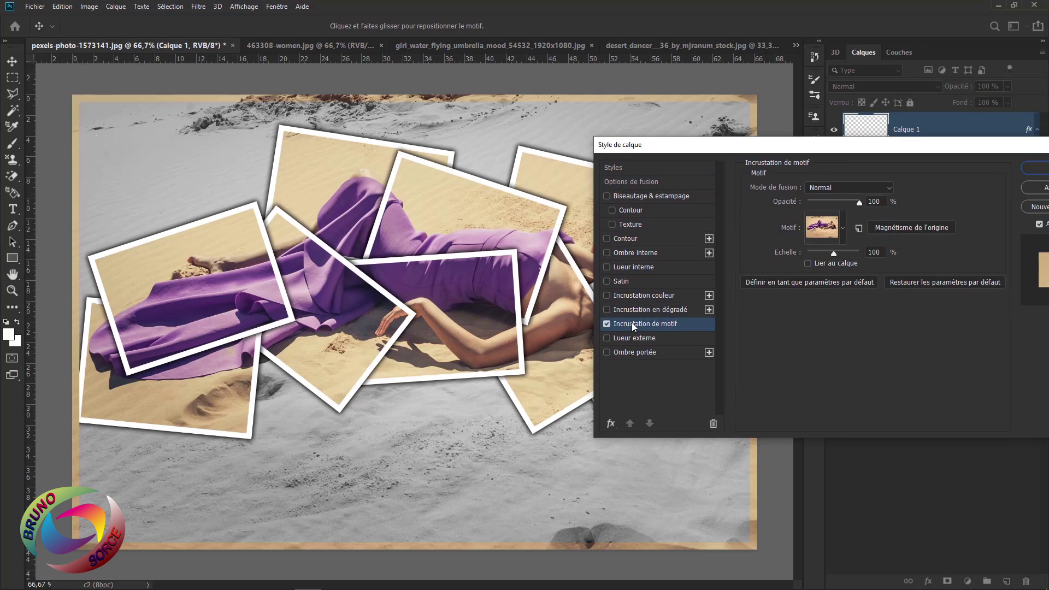
pyautogui.click(822, 236)
pyautogui.click(814, 298)
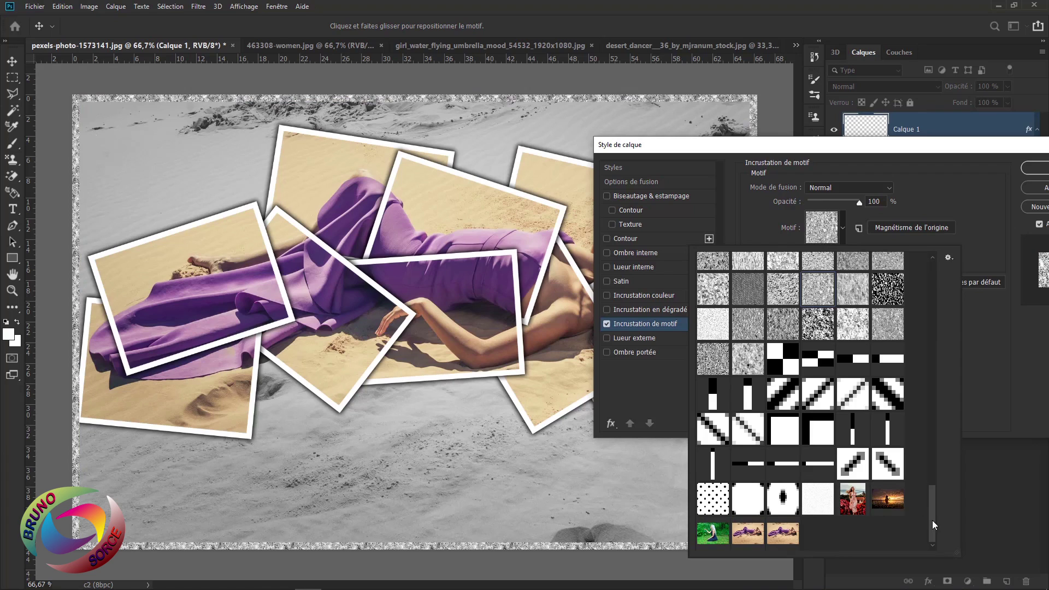
pyautogui.scroll(1, 934, 524)
pyautogui.click(748, 446)
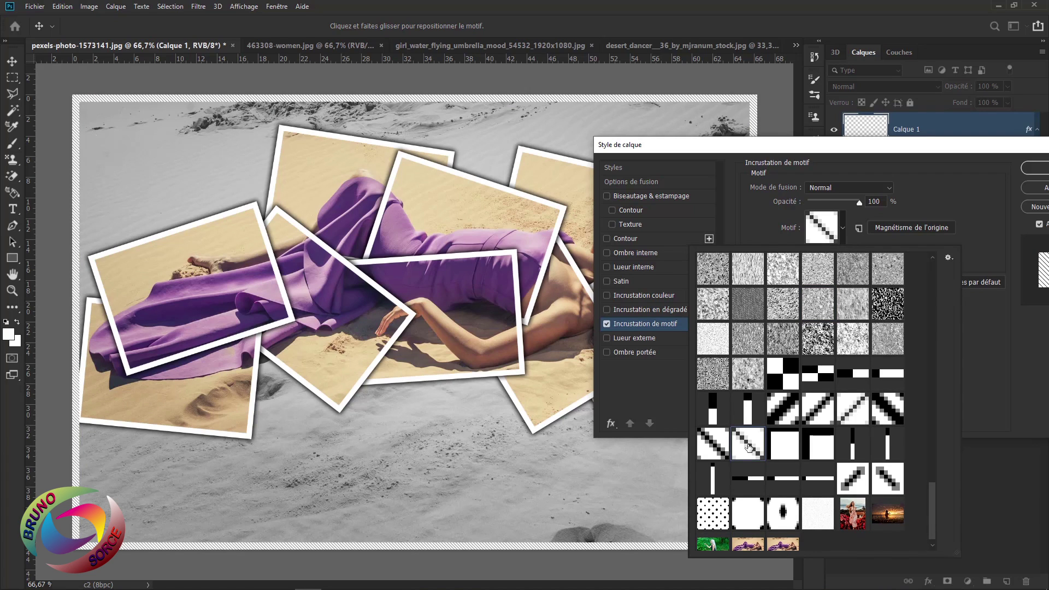
pyautogui.click(818, 409)
pyautogui.click(815, 379)
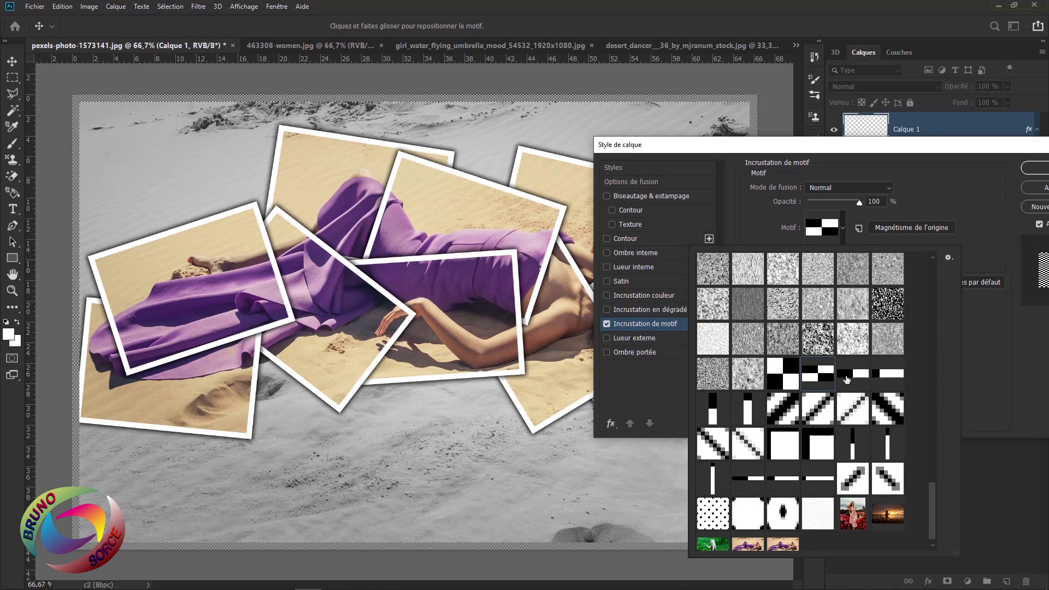
# Step: Try zebra, blue and black-and-white woven patterns on the border overlay, and cancel the layer style
pyautogui.moveTo(934, 526); pyautogui.dragTo(923, 454)
pyautogui.click(715, 363)
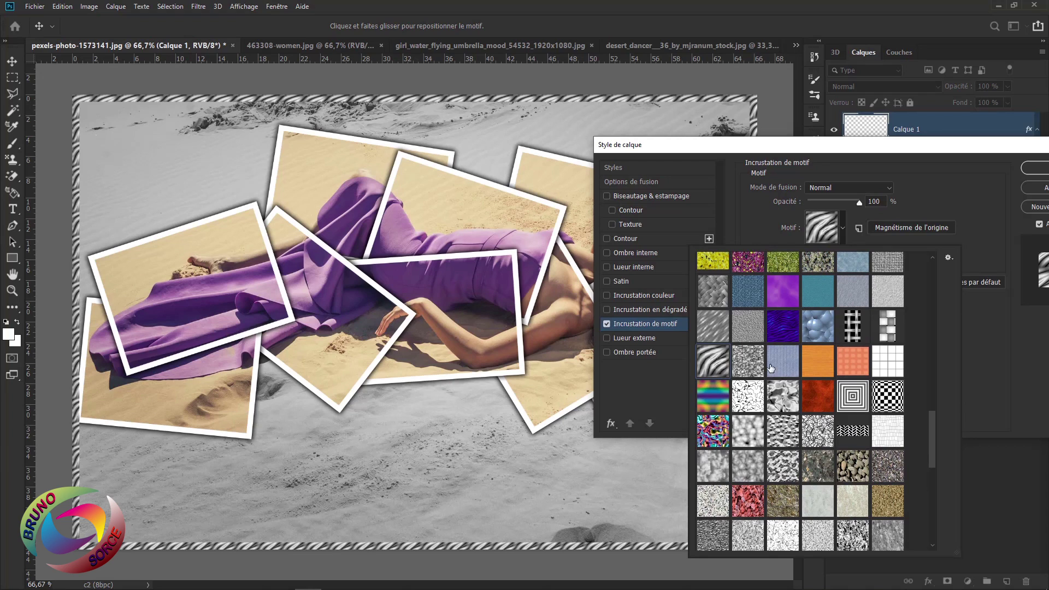
pyautogui.click(819, 331)
pyautogui.click(780, 325)
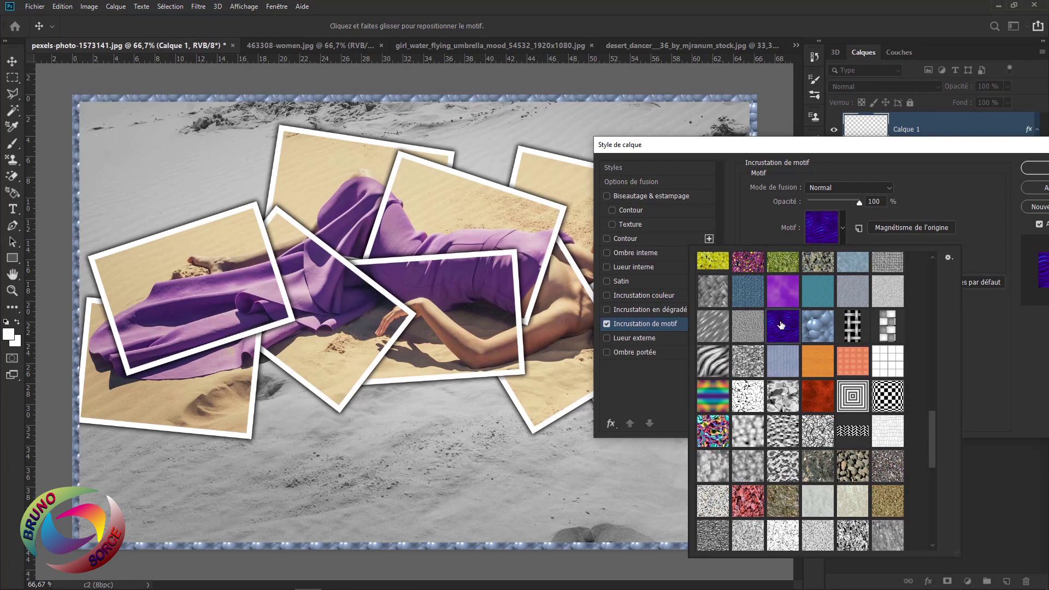
pyautogui.click(860, 358)
pyautogui.click(853, 330)
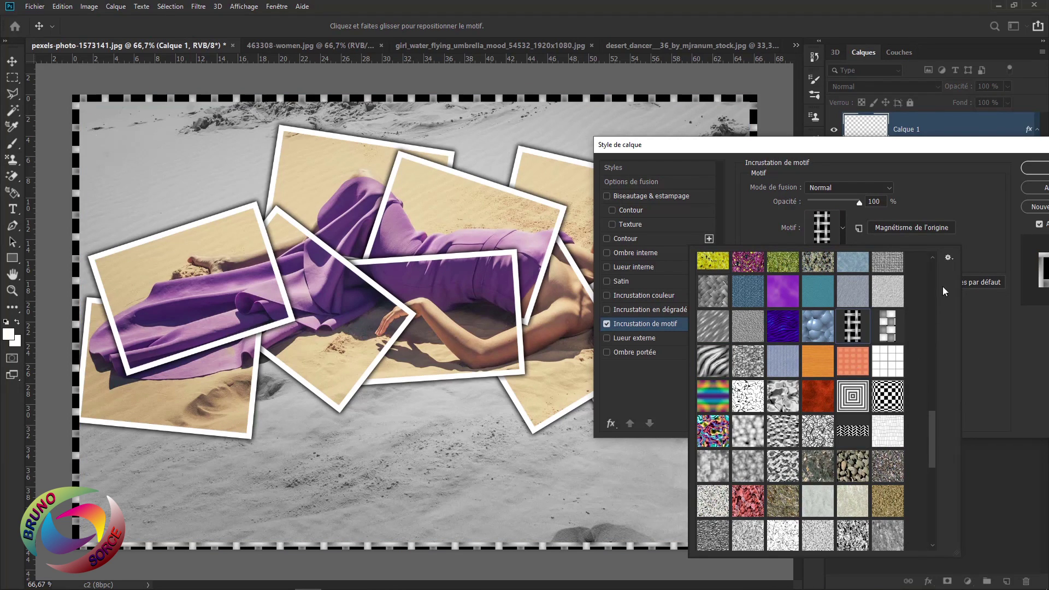
pyautogui.click(984, 222)
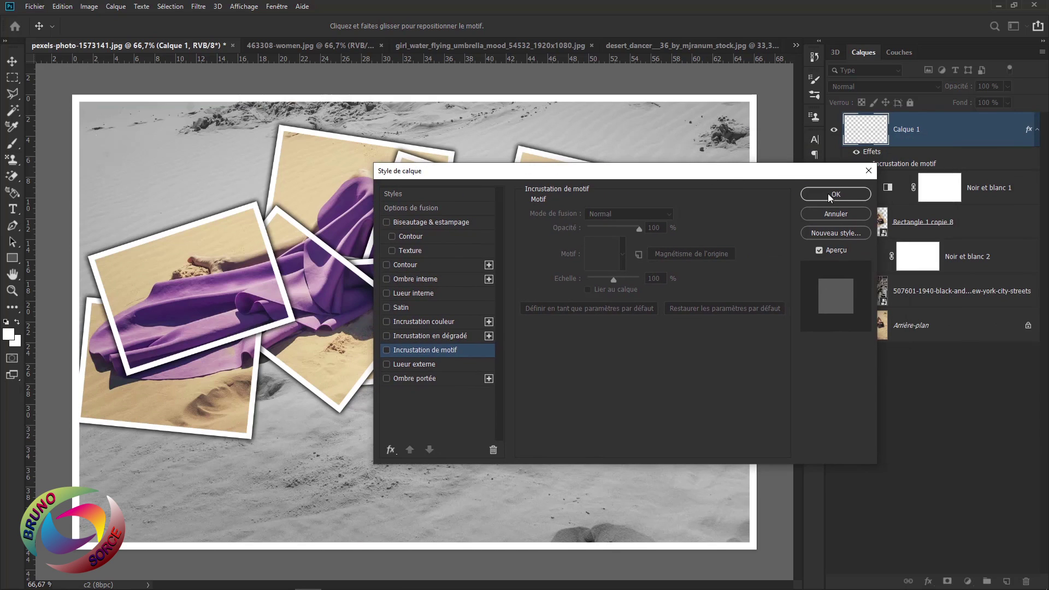
pyautogui.click(836, 214)
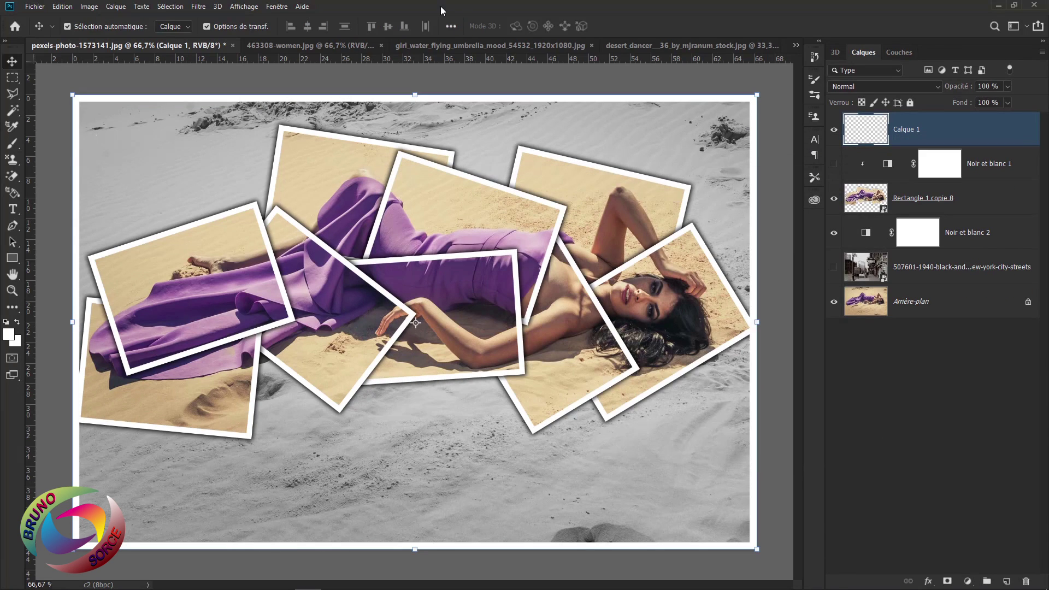